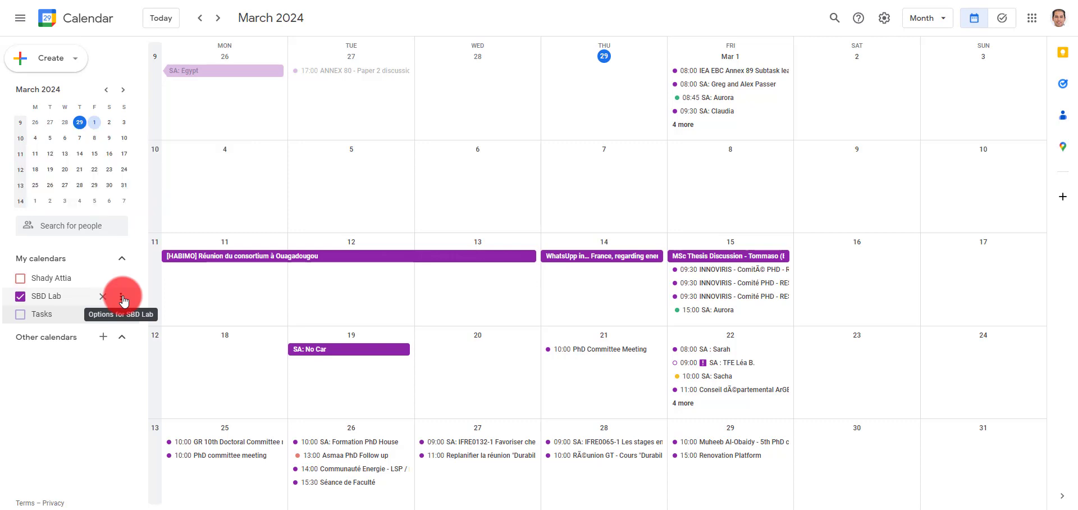
# Review the SBD Lab calendar's settings, including its event permissions and sharing list, and return to the month view
pyautogui.click(122, 297)
pyautogui.click(162, 341)
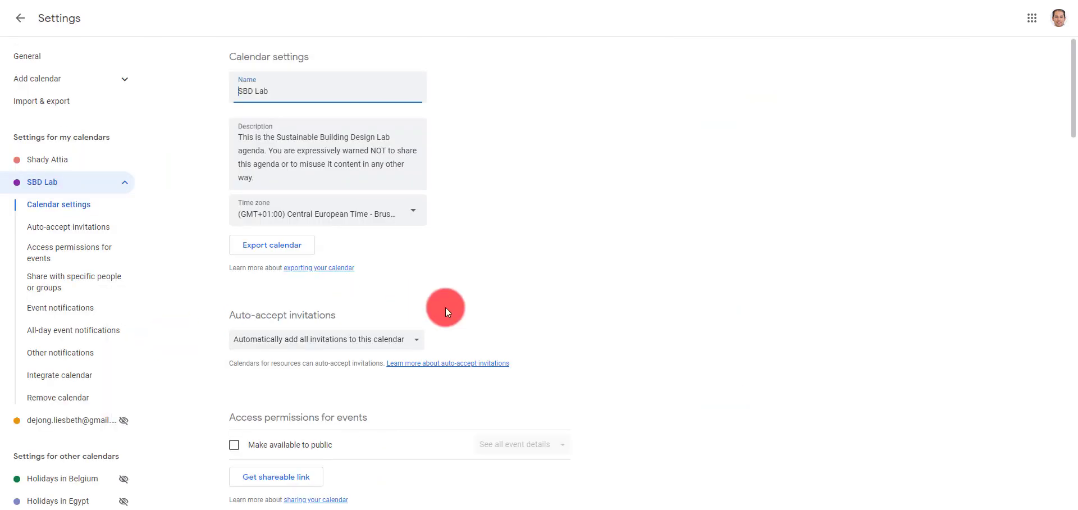
pyautogui.scroll(-2, 481, 344)
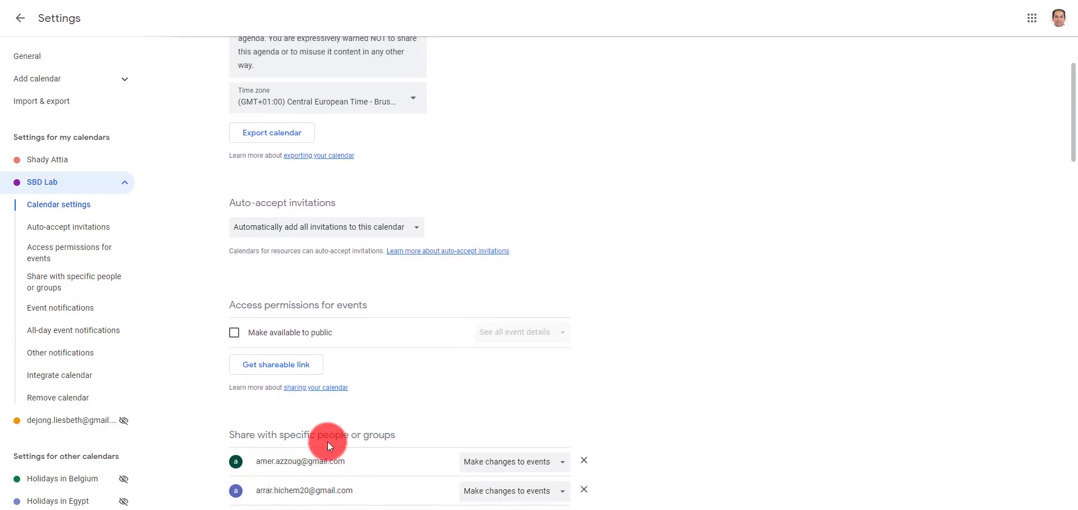
pyautogui.click(21, 18)
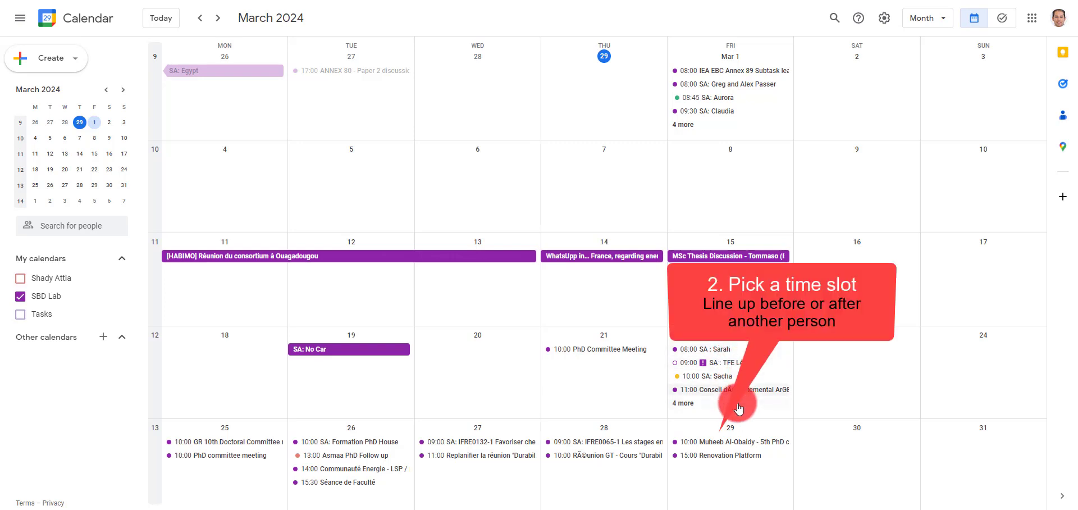
# Create an event draft titled "SA: PhD AB" on Friday, March 29, from 09:00 to 10:00, leaving the guest entry empty
pyautogui.click(728, 477)
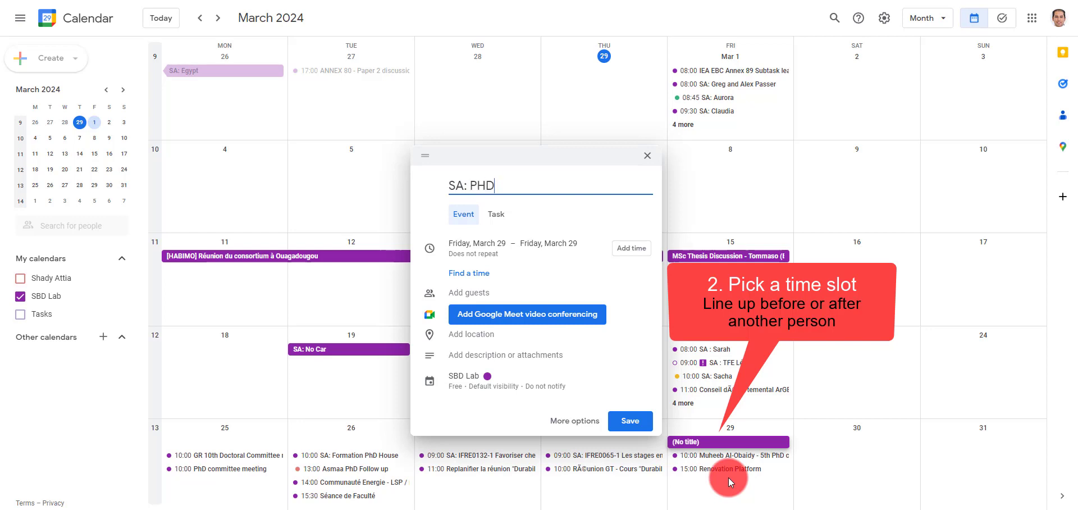
pyautogui.press('BackSpace')
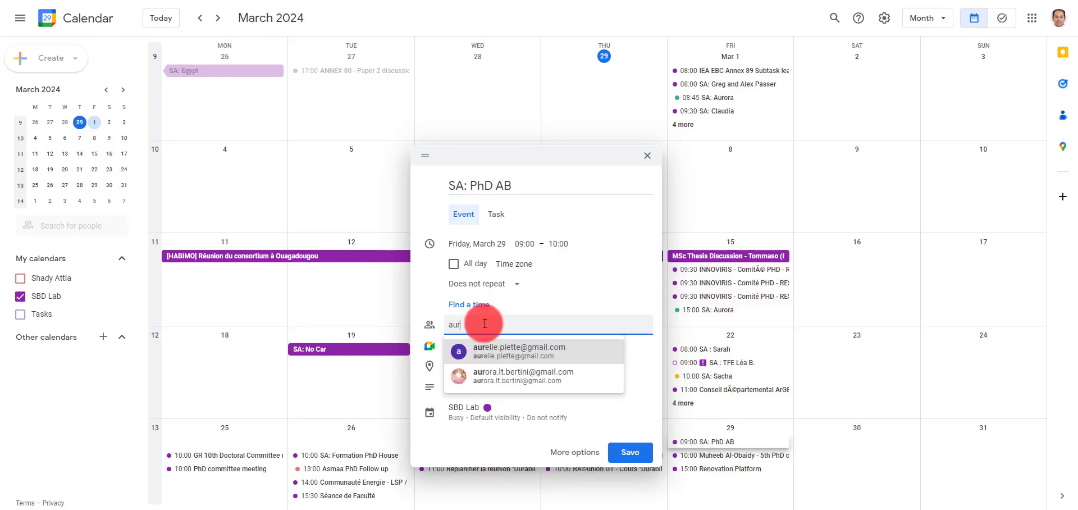
pyautogui.press('BackSpace')
pyautogui.press('BackSpace')
pyautogui.press('BackSpace')
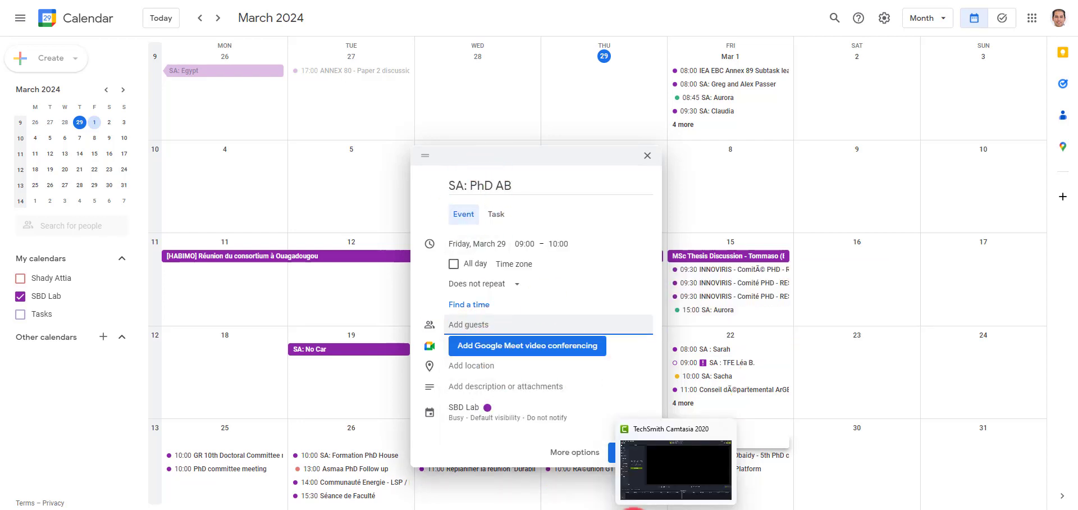
# Switch to the other open window and copy the student's e-mail address
pyautogui.click(655, 504)
pyautogui.moveTo(332, 494); pyautogui.dragTo(183, 495)
pyautogui.hotkey('ctrl', 'c')
# Return to the calendar event draft and retitle it "SA: MSc MH"
pyautogui.click(457, 224)
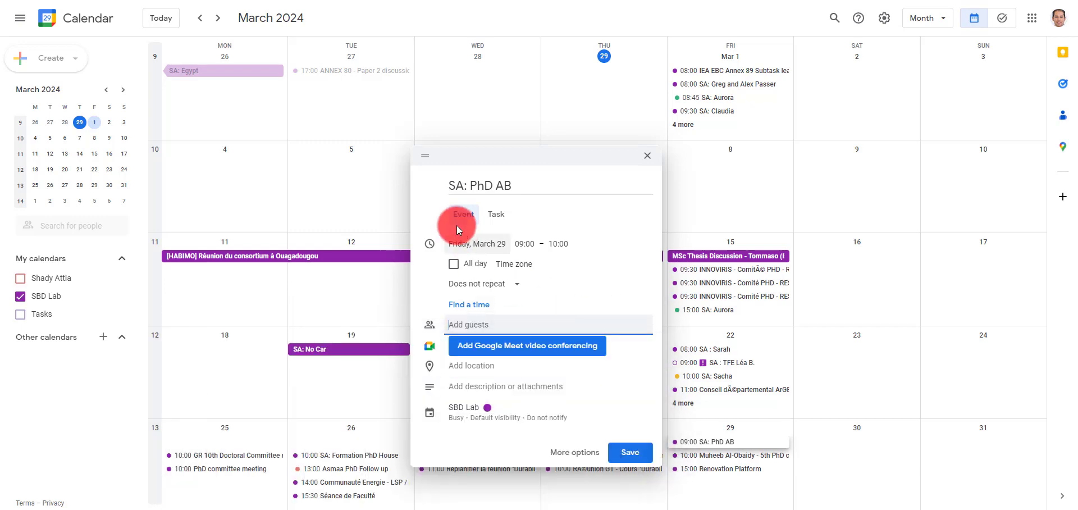
pyautogui.click(472, 183)
pyautogui.moveTo(473, 182); pyautogui.dragTo(562, 178)
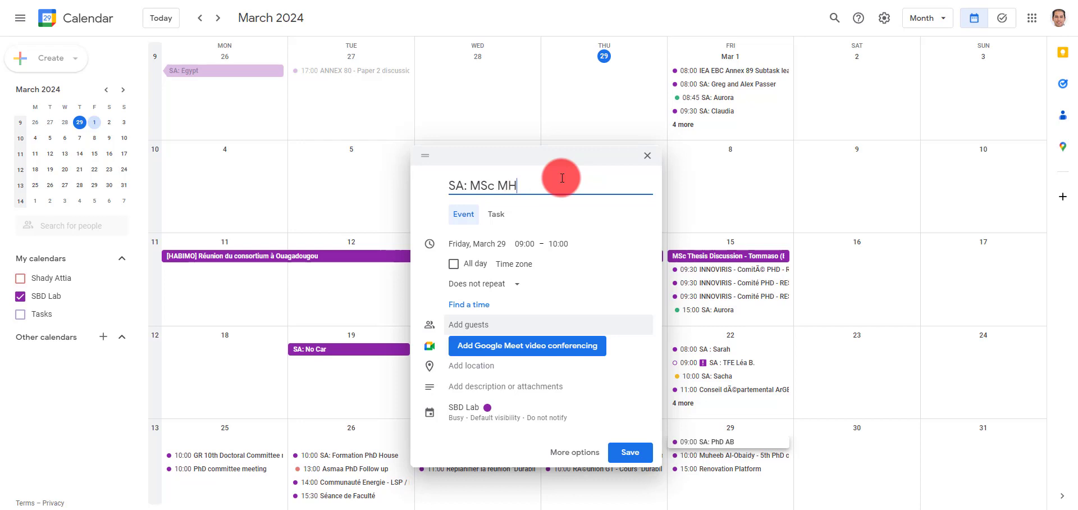
# Add the student's copied e-mail address and the supervisor's university e-mail address as guests of the event
pyautogui.click(527, 324)
pyautogui.hotkey('ctrl', 'v')
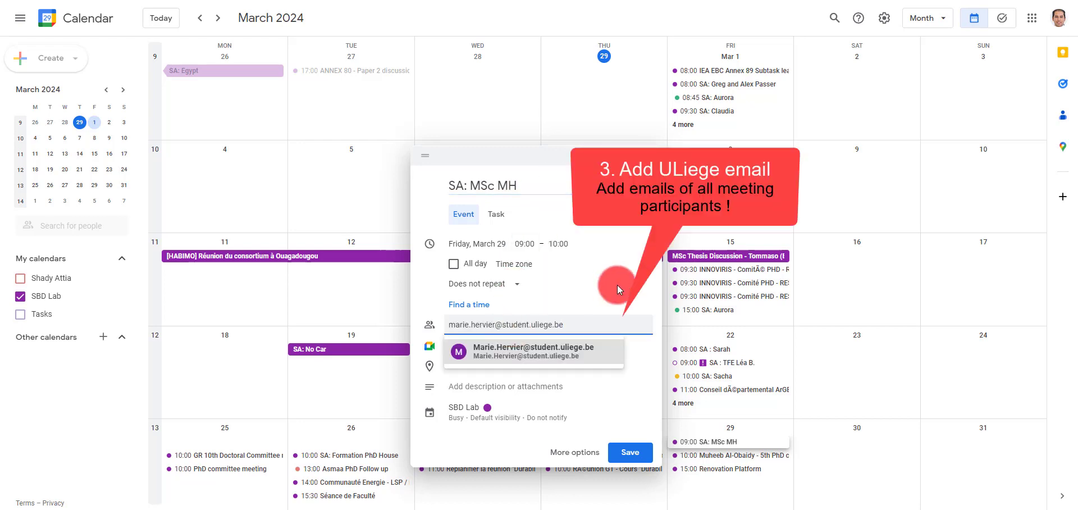
pyautogui.press('Return')
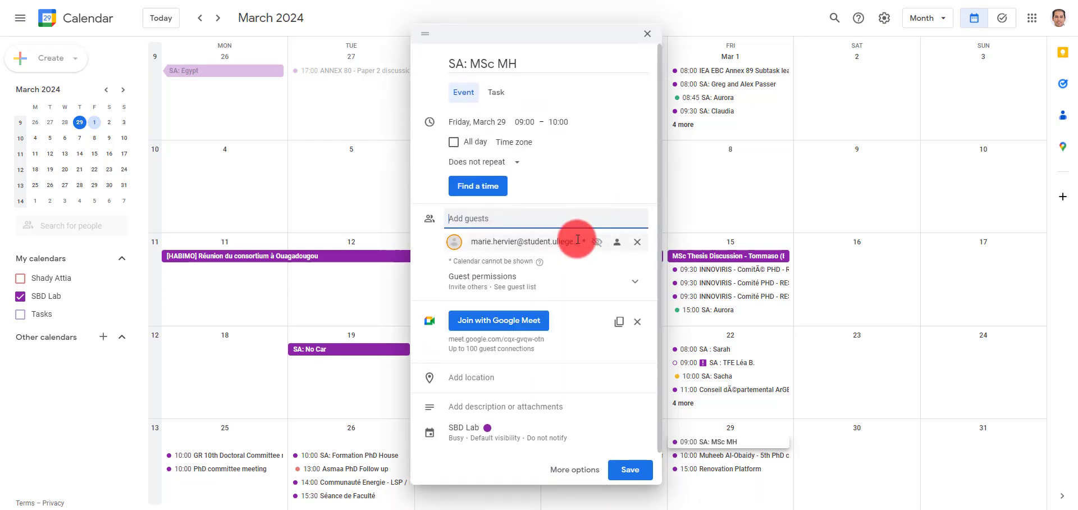
pyautogui.write('shady')
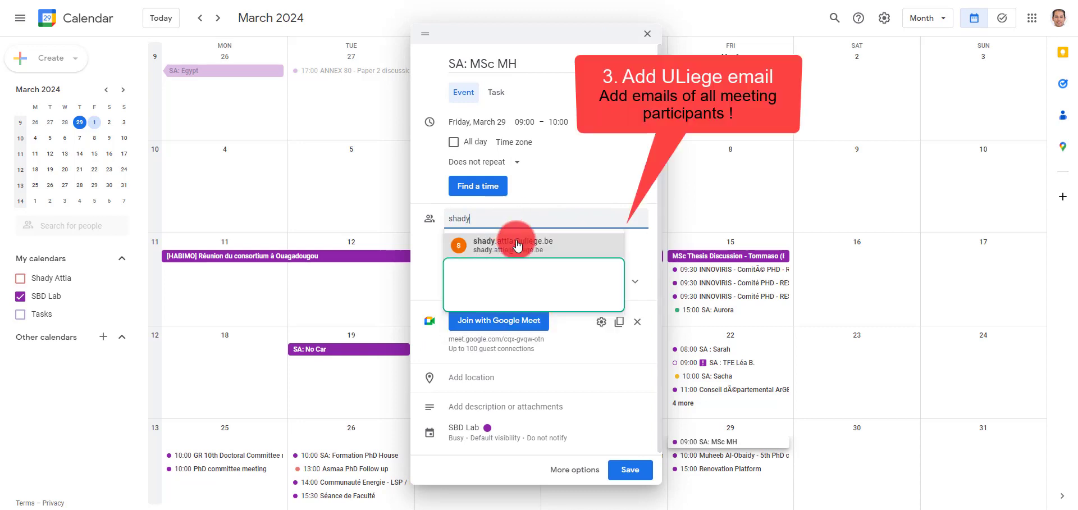
pyautogui.press('Return')
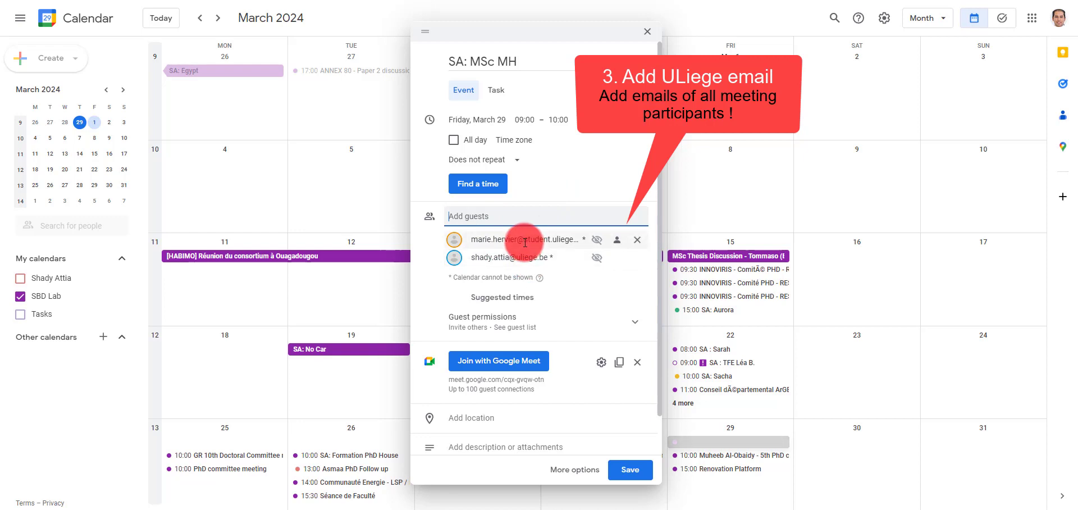
pyautogui.moveTo(538, 243)
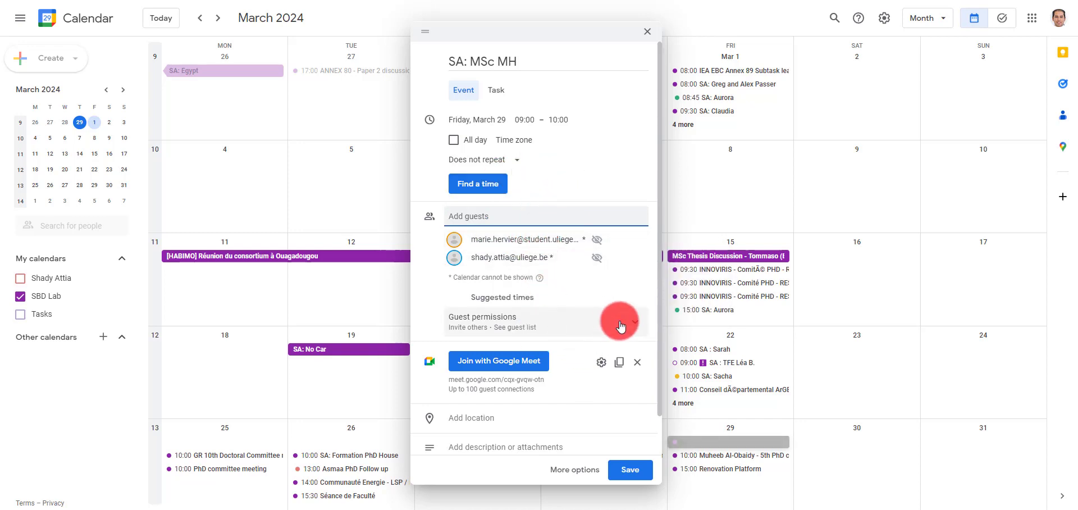
# Expand the guest permissions and set the event's color to orange, after checking the colors other people's meetings use
pyautogui.click(623, 337)
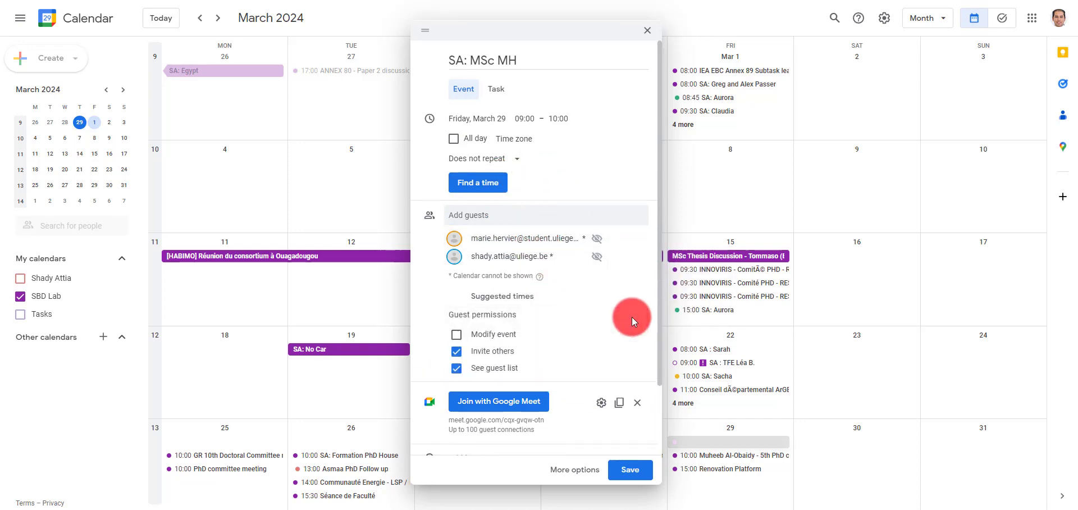
pyautogui.scroll(-3, 568, 381)
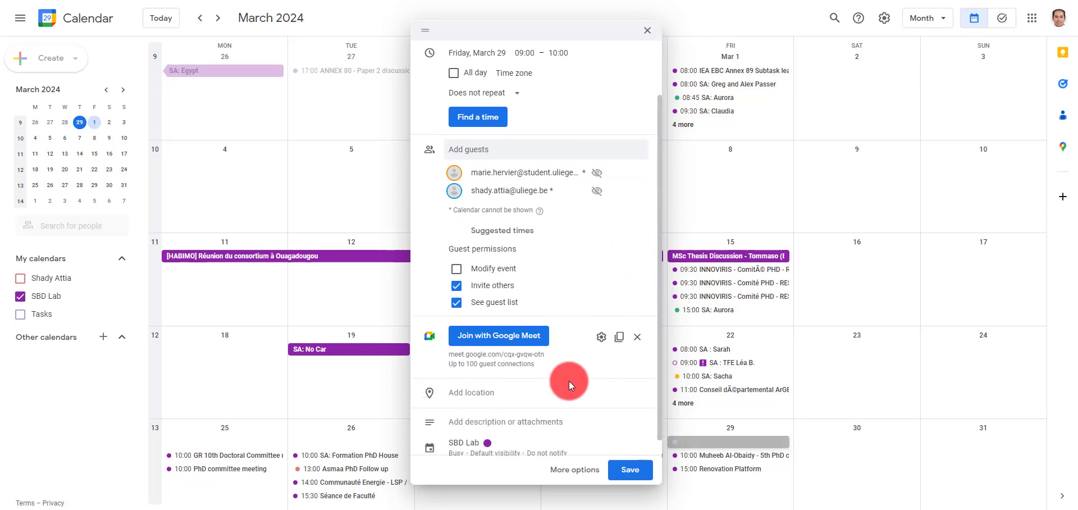
pyautogui.click(487, 429)
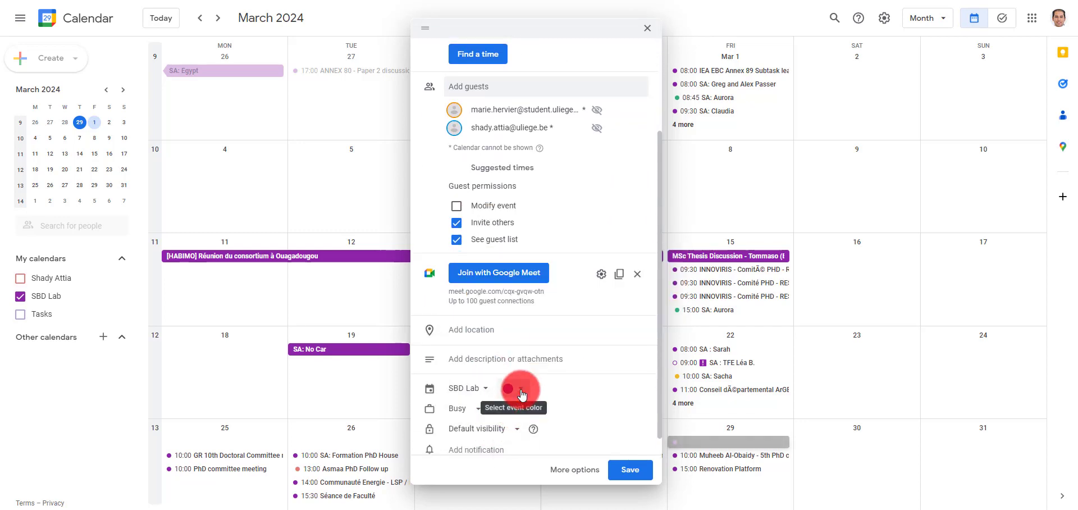
pyautogui.click(520, 390)
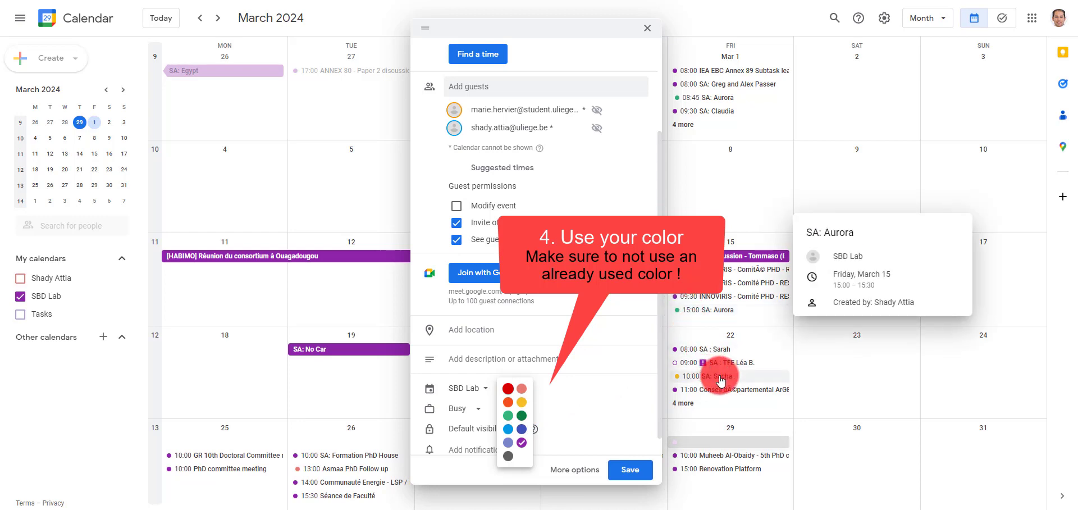
pyautogui.moveTo(706, 382)
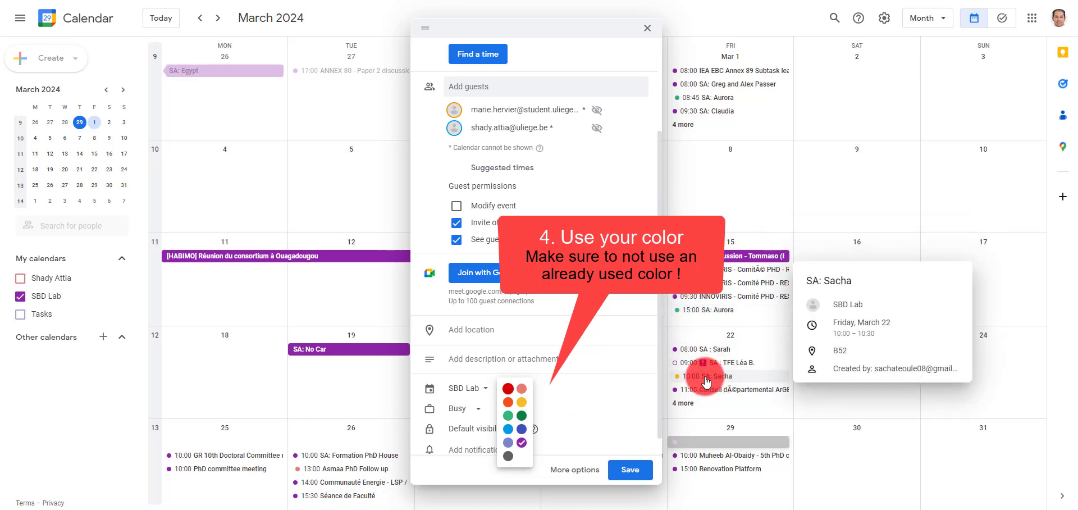
pyautogui.click(508, 403)
# Set the event's location to "Office"
pyautogui.scroll(3, 539, 359)
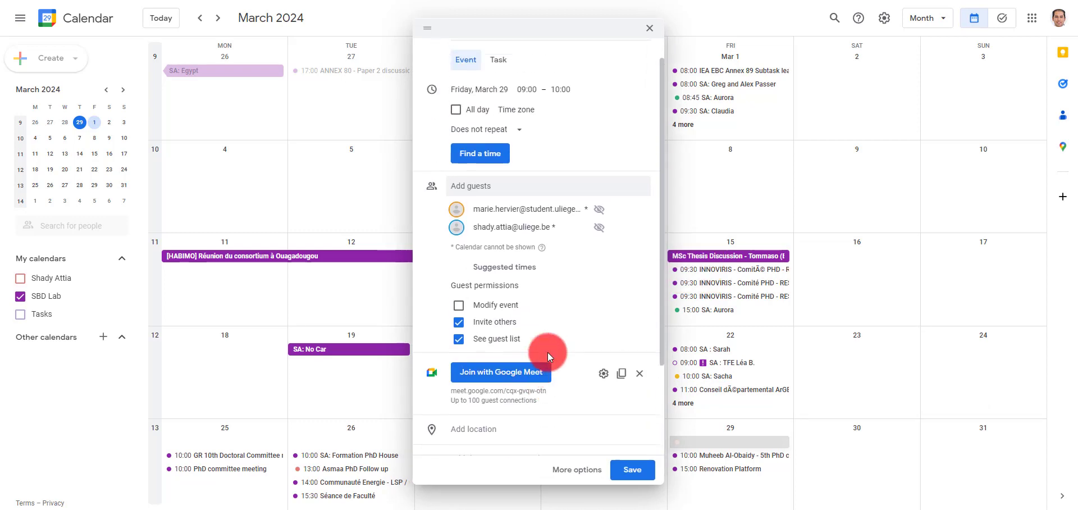
pyautogui.scroll(1, 547, 352)
pyautogui.scroll(-3, 556, 292)
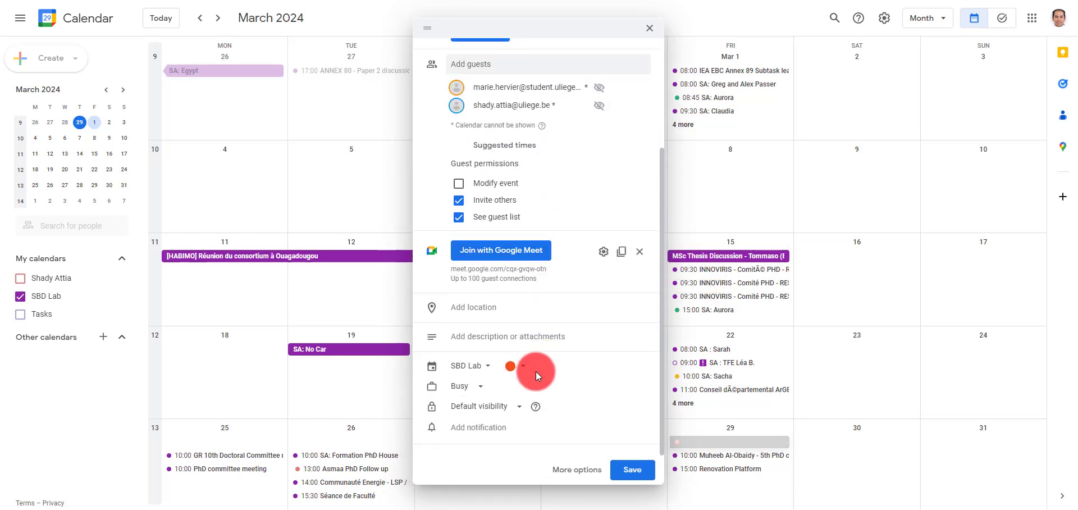
pyautogui.scroll(3, 539, 365)
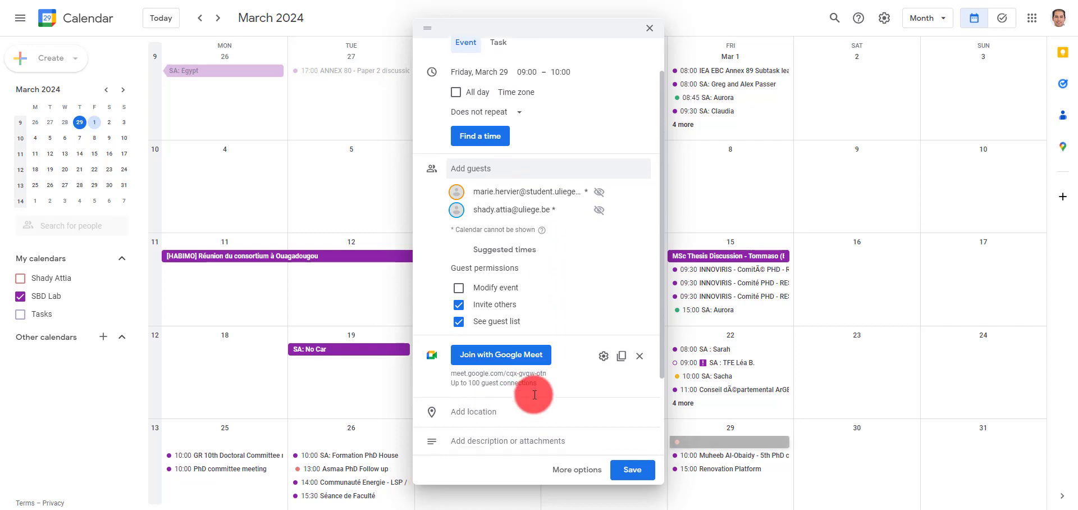
pyautogui.scroll(-1, 535, 395)
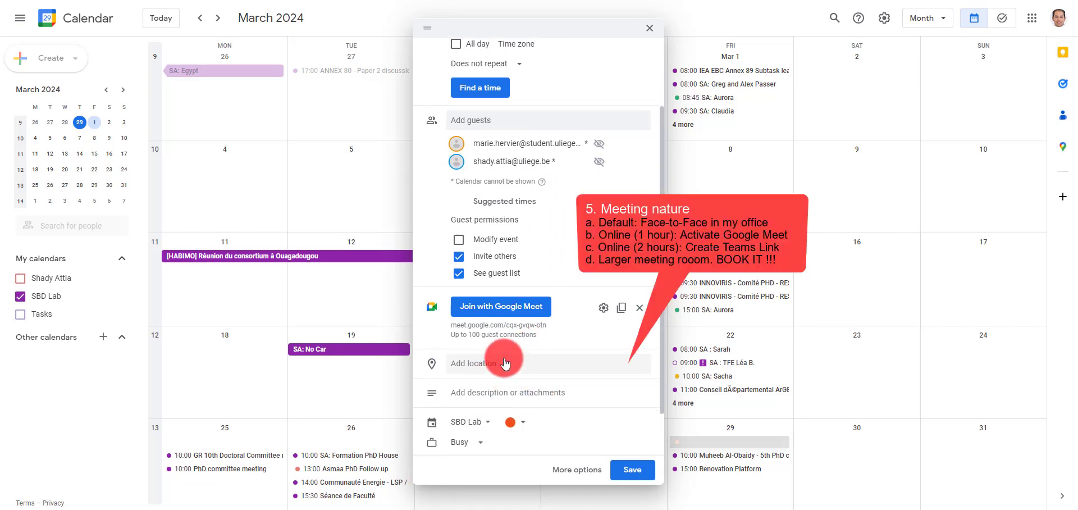
pyautogui.click(514, 368)
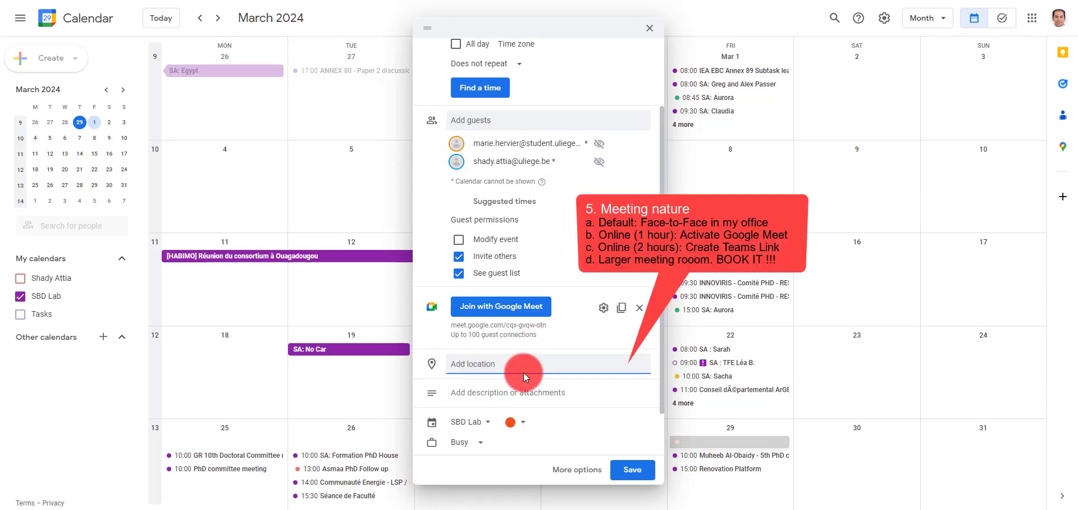
pyautogui.write('Office')
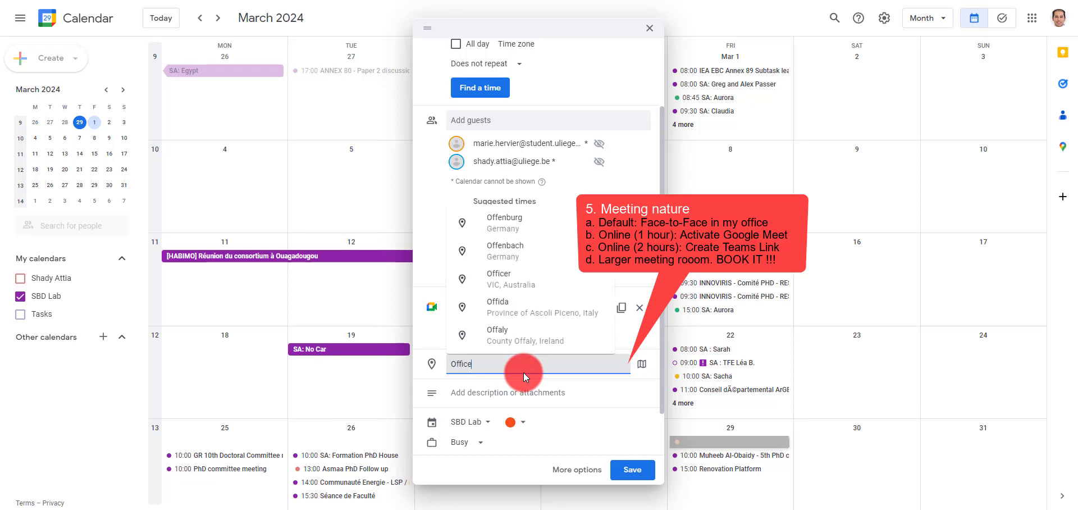
pyautogui.click(642, 384)
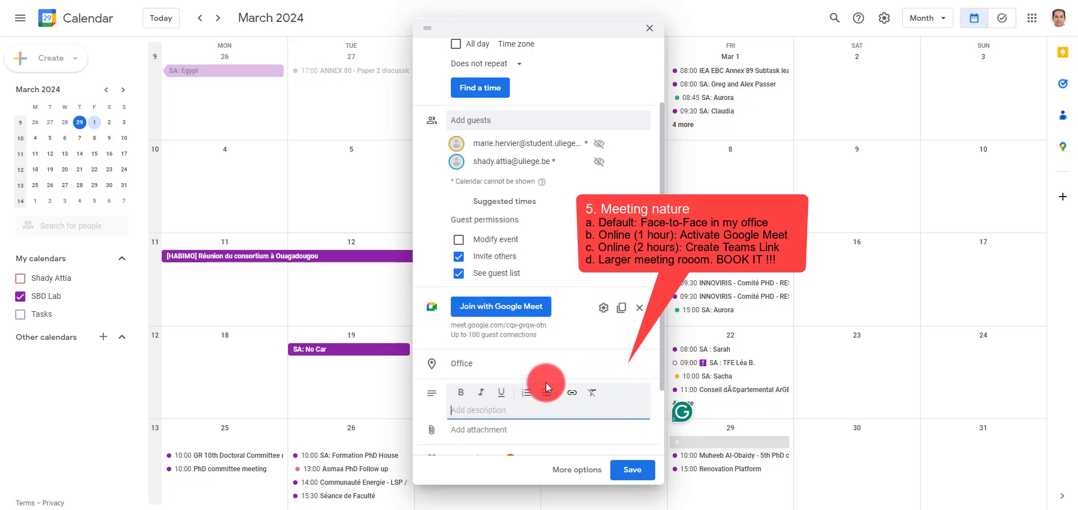
pyautogui.click(494, 364)
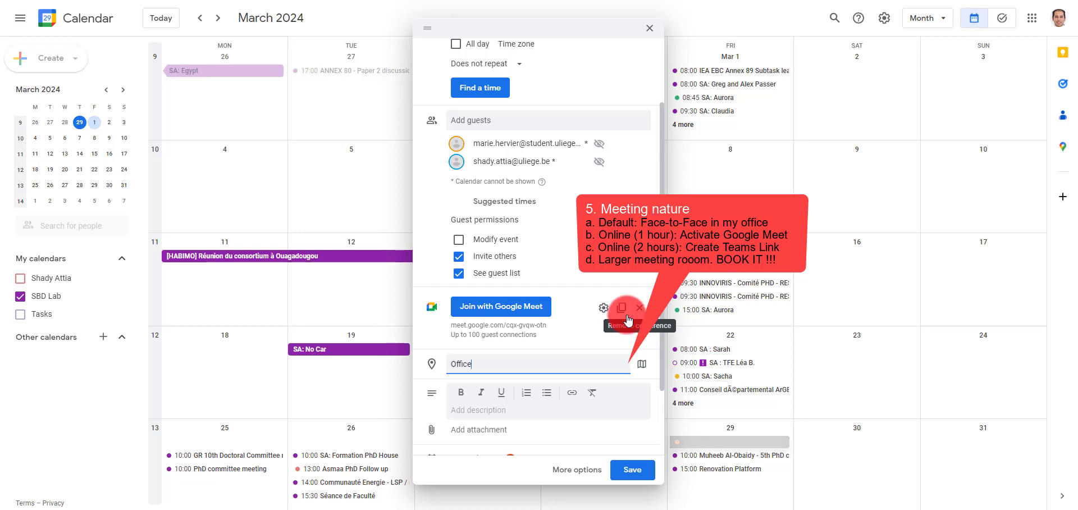
# Check the event's Google Meet join page, return to the draft, and remove the video conference from the event
pyautogui.scroll(-2, 648, 384)
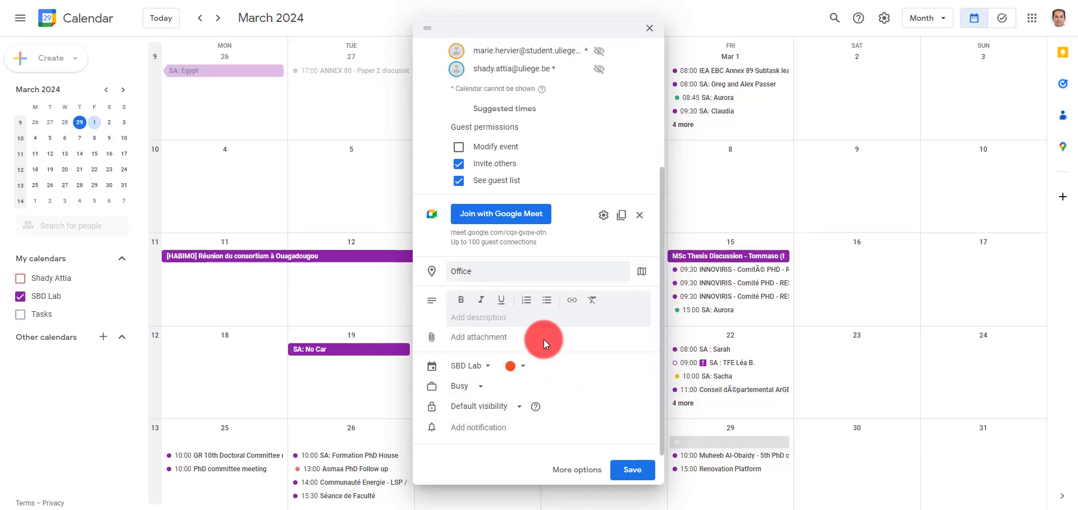
pyautogui.scroll(4, 544, 339)
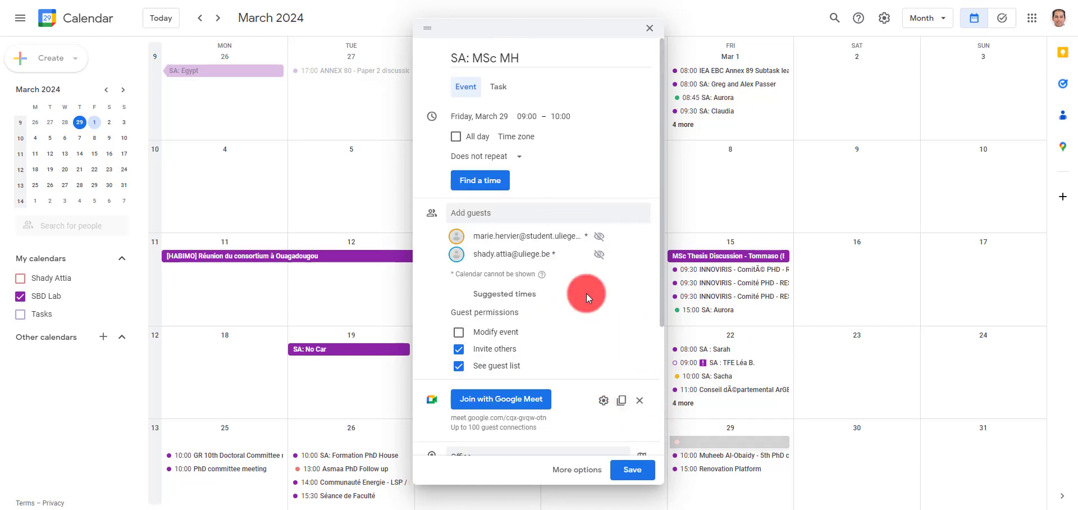
pyautogui.scroll(-4, 565, 353)
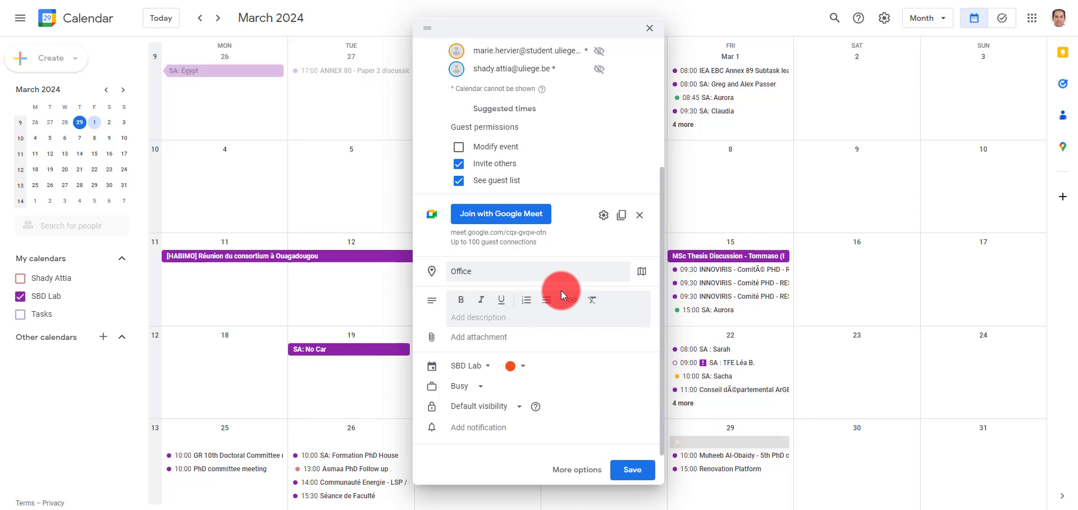
pyautogui.click(522, 218)
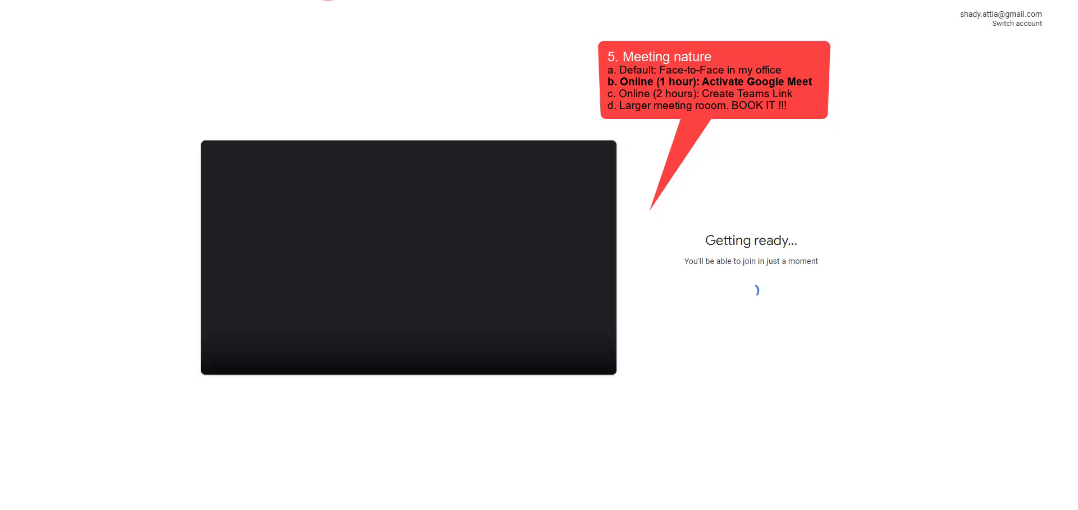
pyautogui.click(296, 1)
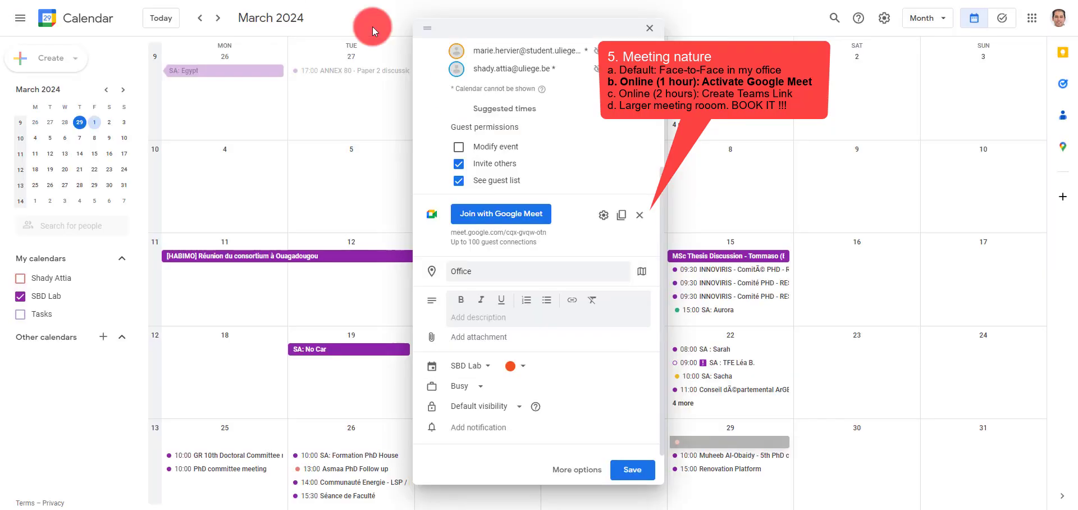
pyautogui.click(640, 215)
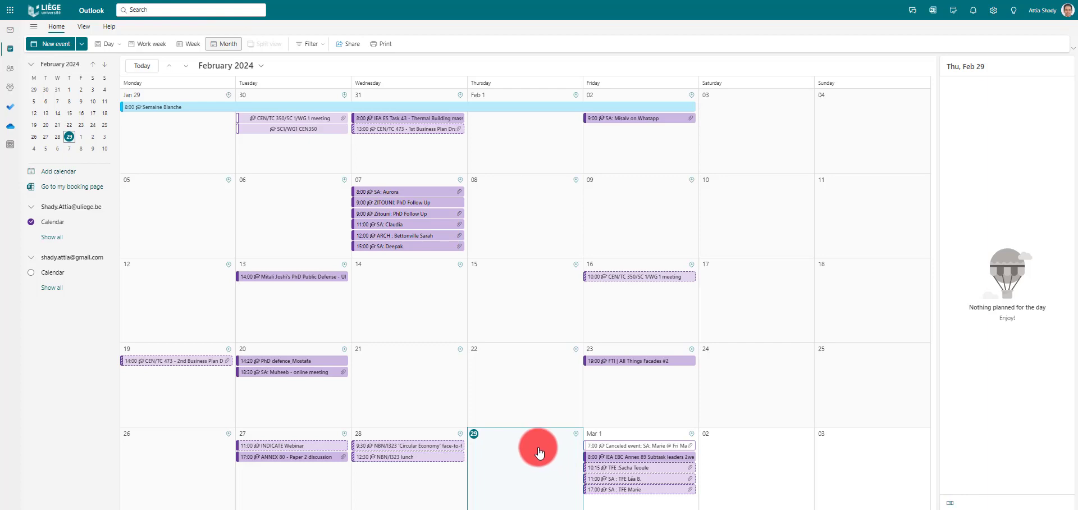
# In the Outlook calendar, go to March 2024 and start an event on March 29 titled "SA: MH"
pyautogui.click(539, 452)
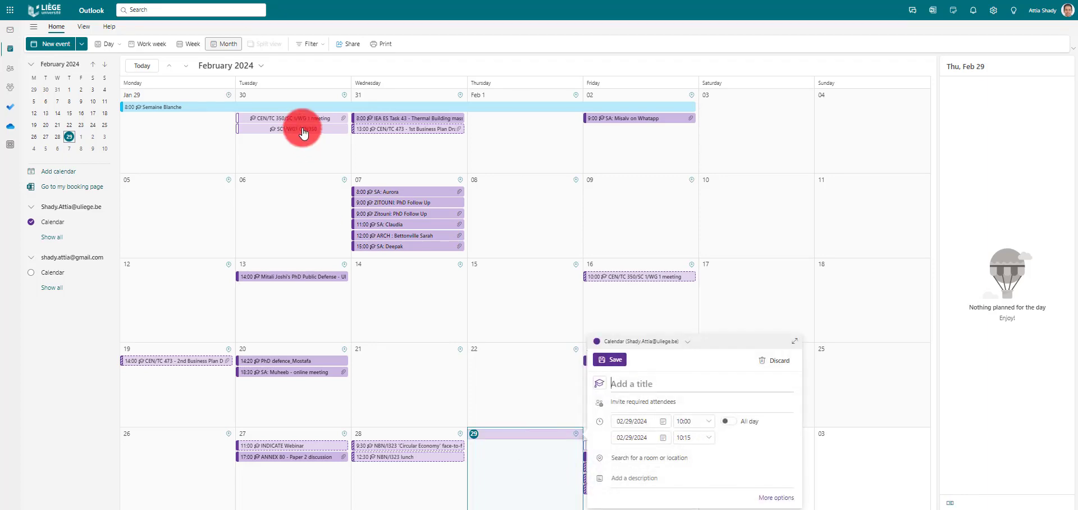
pyautogui.click(260, 65)
pyautogui.click(255, 127)
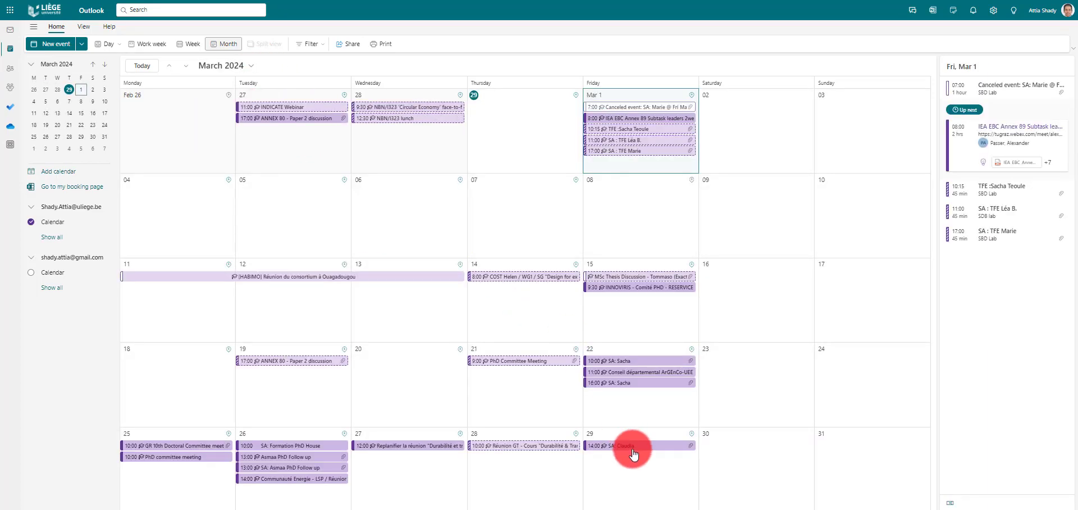
pyautogui.click(633, 447)
pyautogui.click(645, 481)
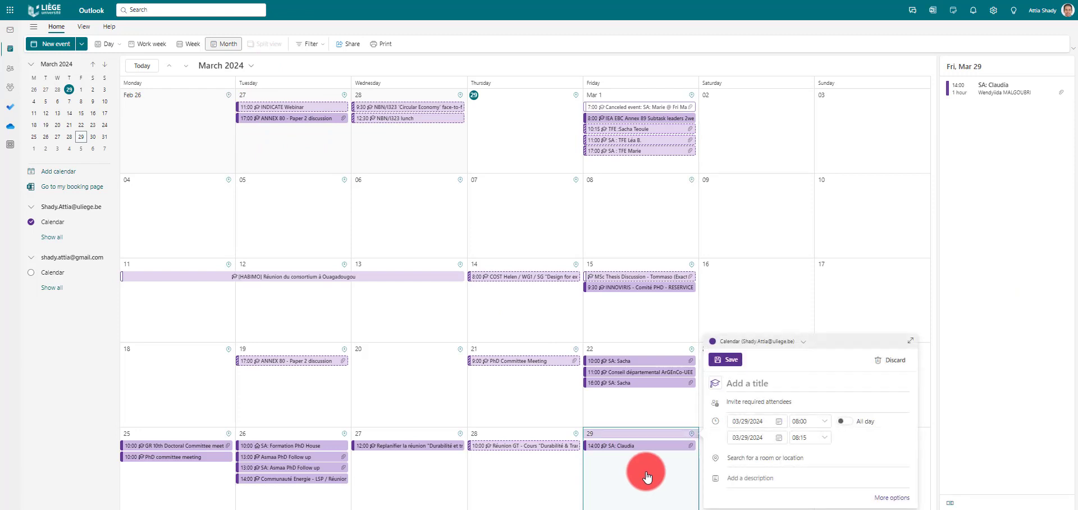
pyautogui.write(': MH')
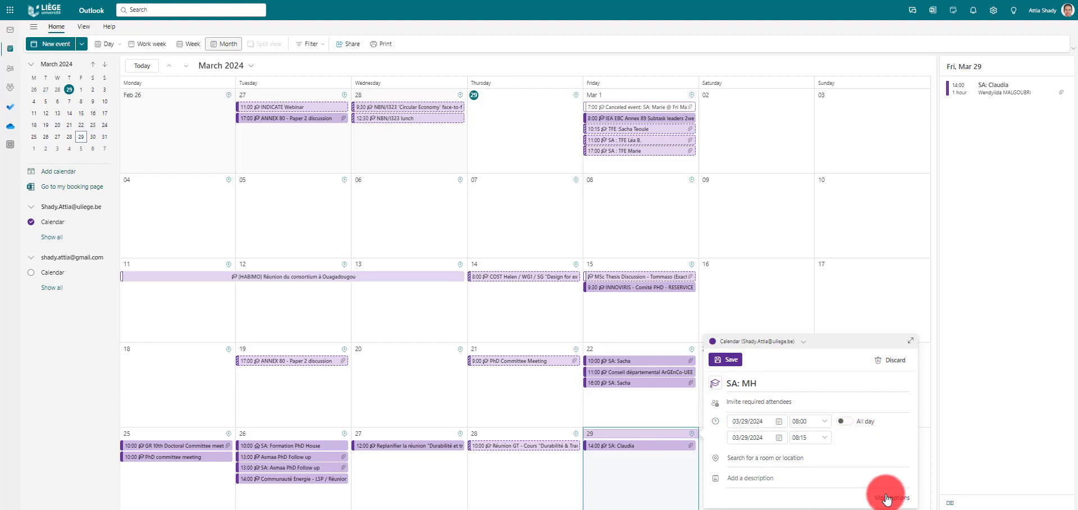
# Open the full options of the new event, make it a Teams meeting, and save it
pyautogui.click(891, 497)
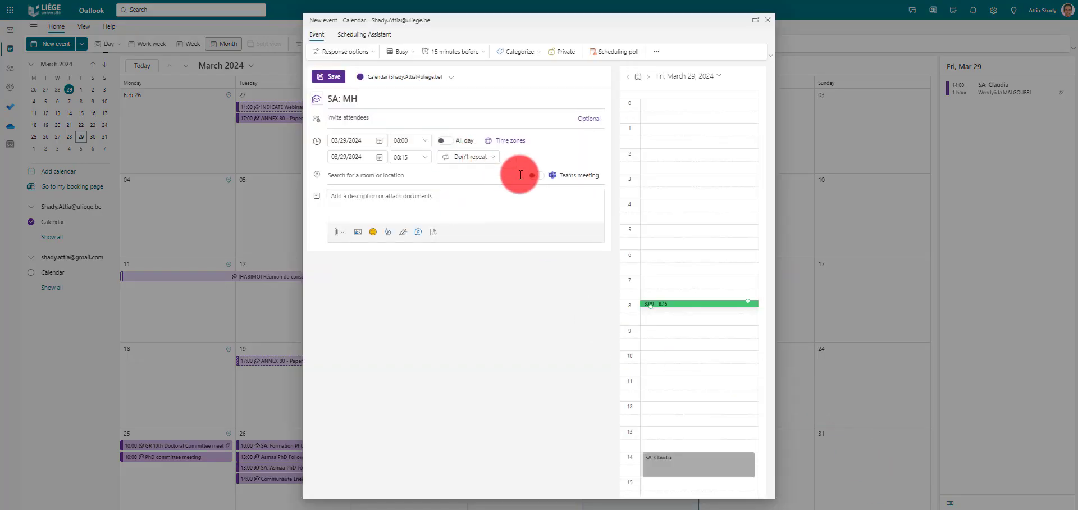
pyautogui.click(536, 175)
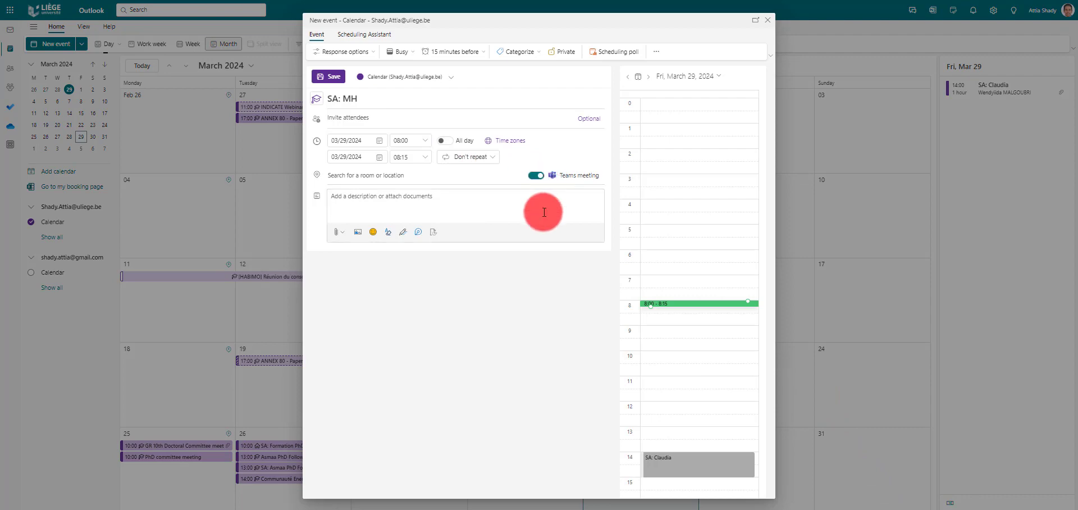
pyautogui.click(329, 76)
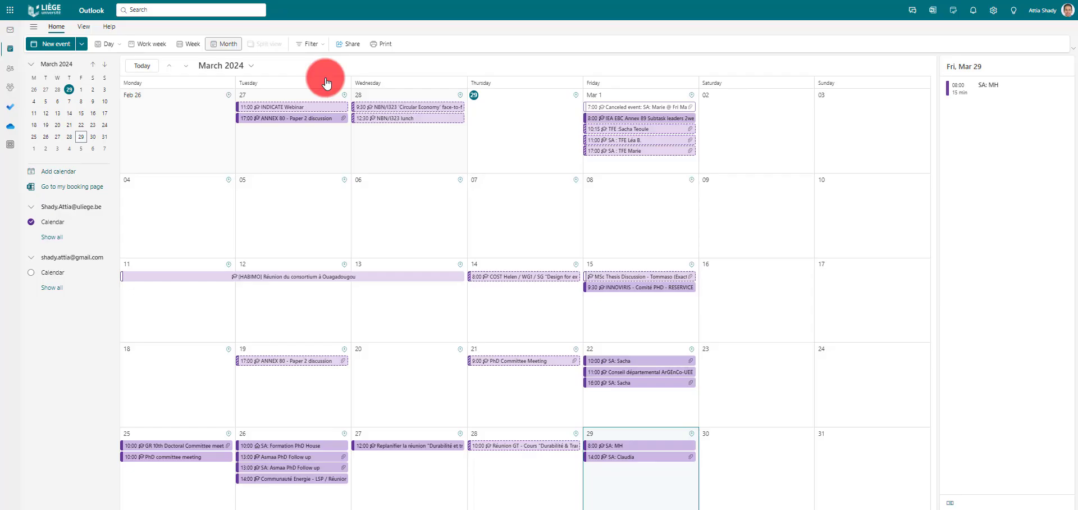
# Open the saved "SA: MH" event in the full editor and copy the Microsoft Teams meeting details from its description
pyautogui.click(659, 447)
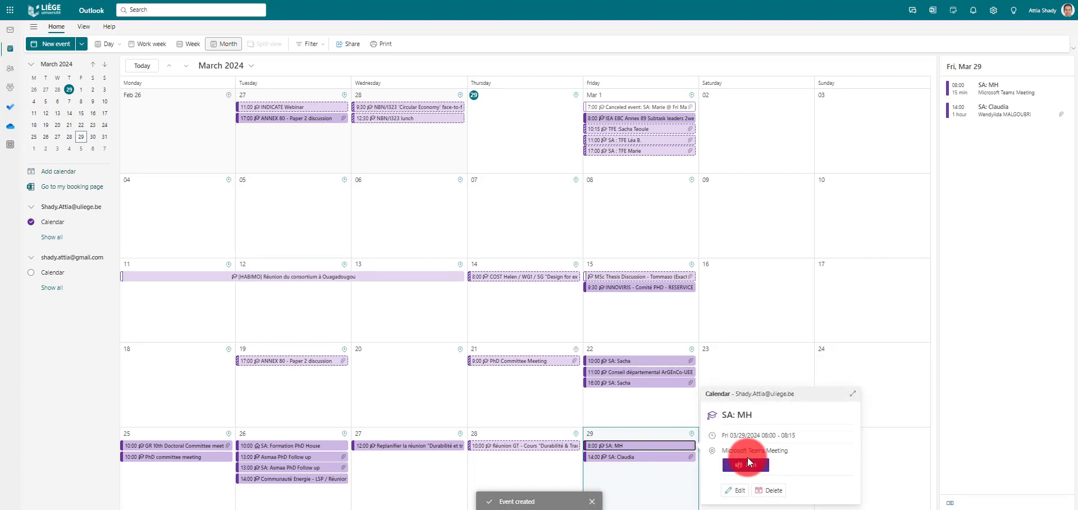
pyautogui.click(748, 484)
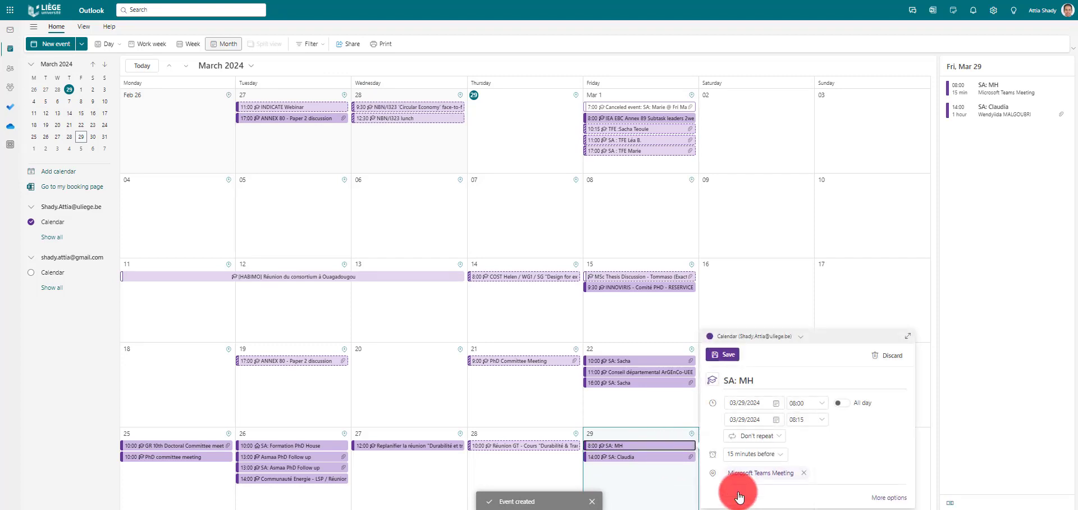
pyautogui.click(793, 479)
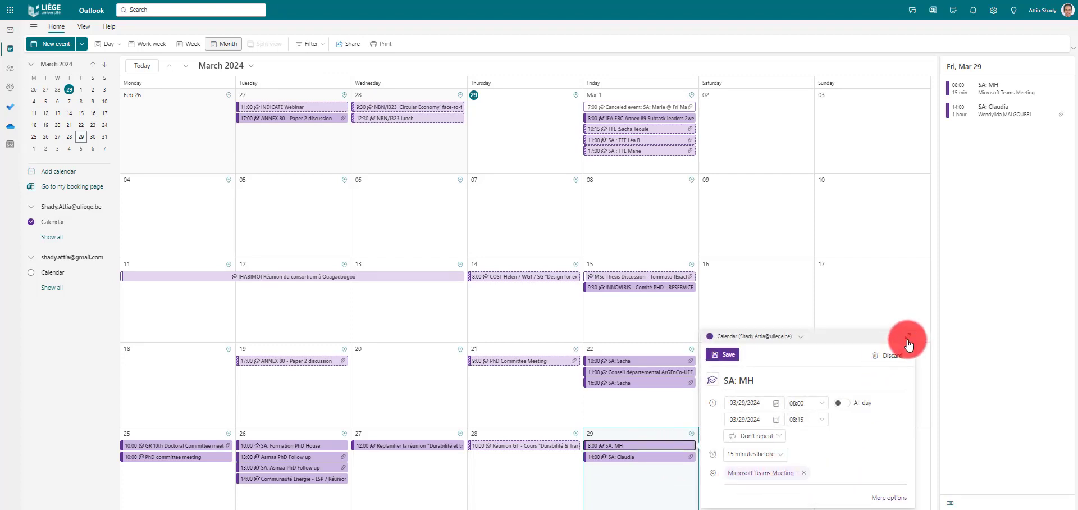
pyautogui.click(906, 336)
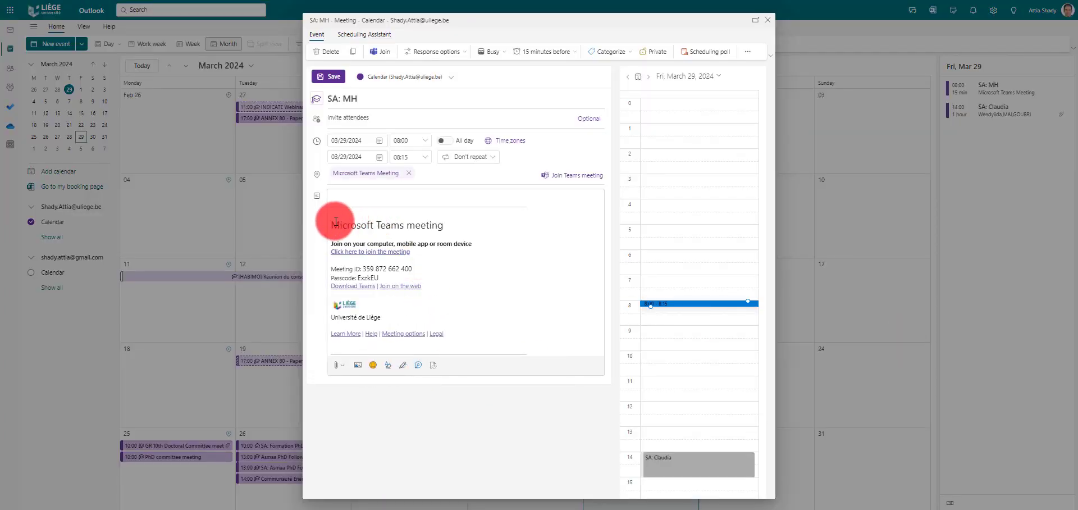
pyautogui.moveTo(332, 222); pyautogui.dragTo(465, 334)
pyautogui.hotkey('ctrl', 'c')
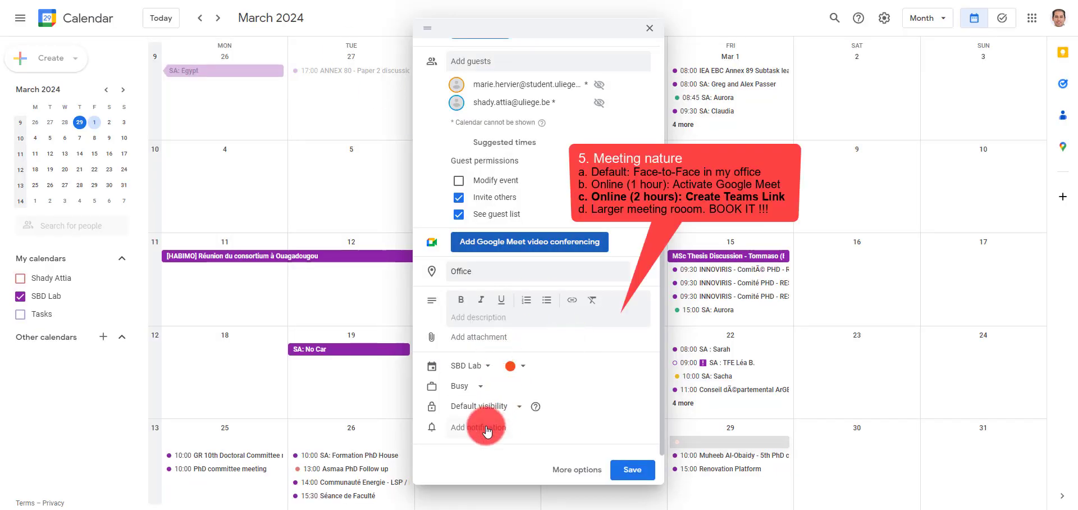
# In the Google Calendar event draft, paste the Teams join details, including the meeting ID and passcode, into the description and review the draft
pyautogui.click(495, 324)
pyautogui.hotkey('ctrl', 'v')
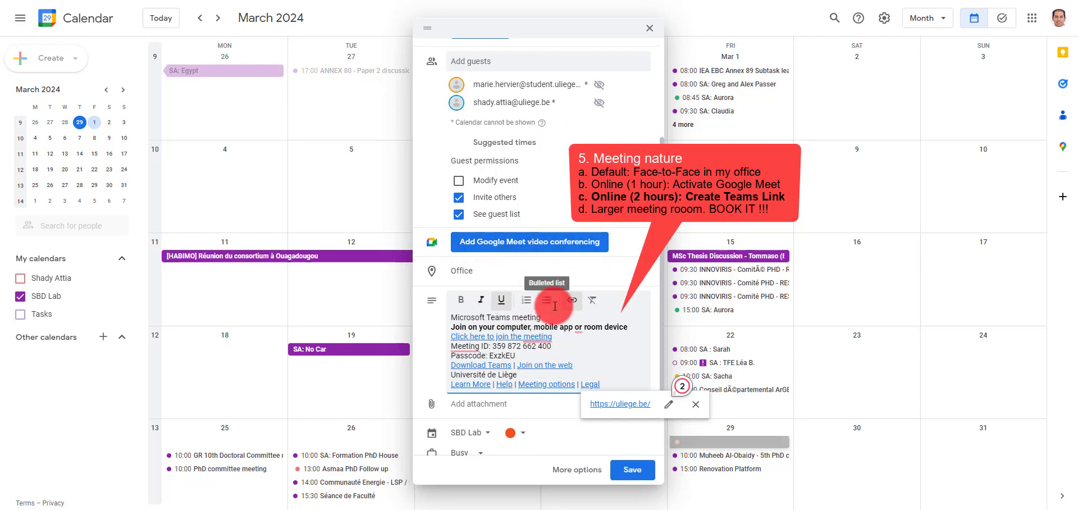
pyautogui.click(532, 339)
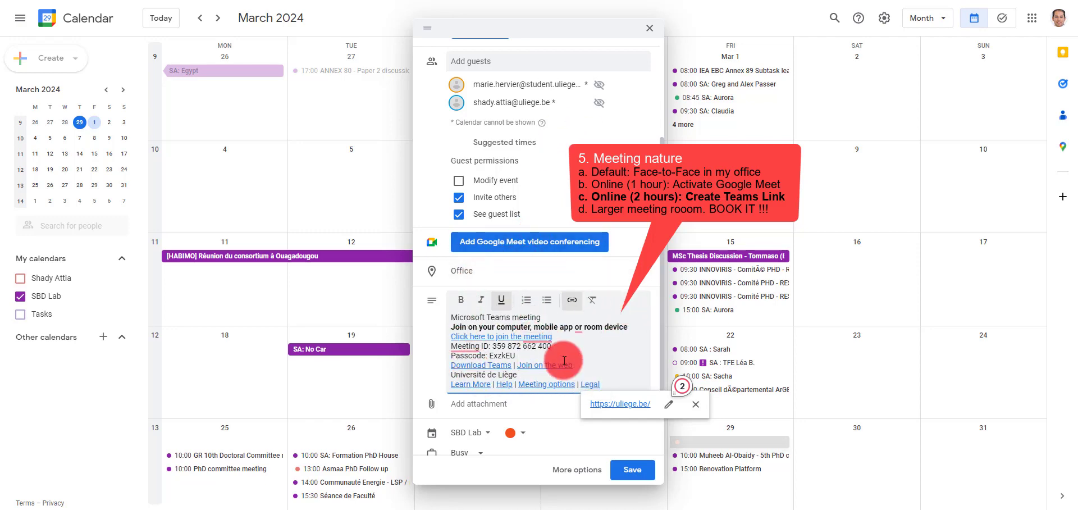
pyautogui.scroll(3, 548, 281)
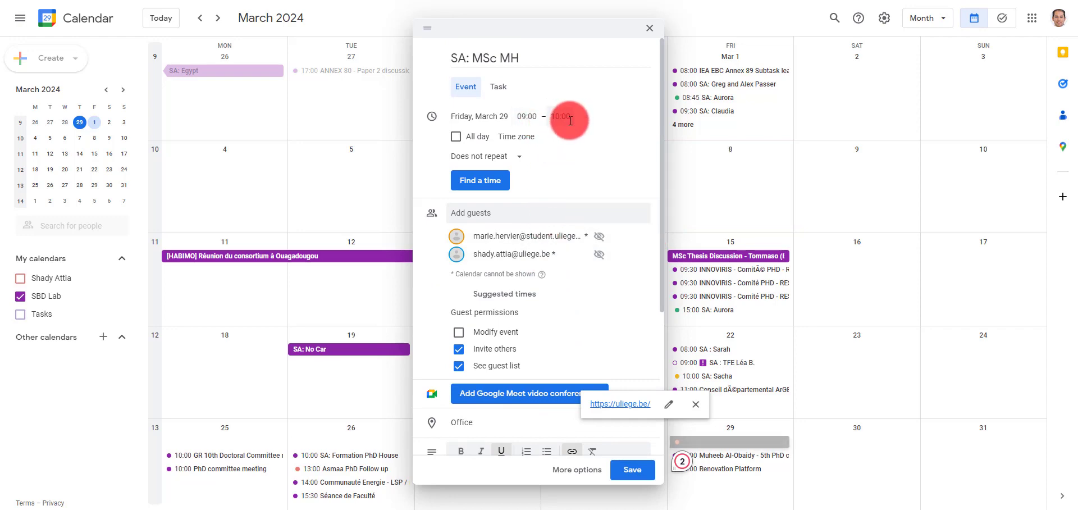
pyautogui.scroll(-3, 584, 347)
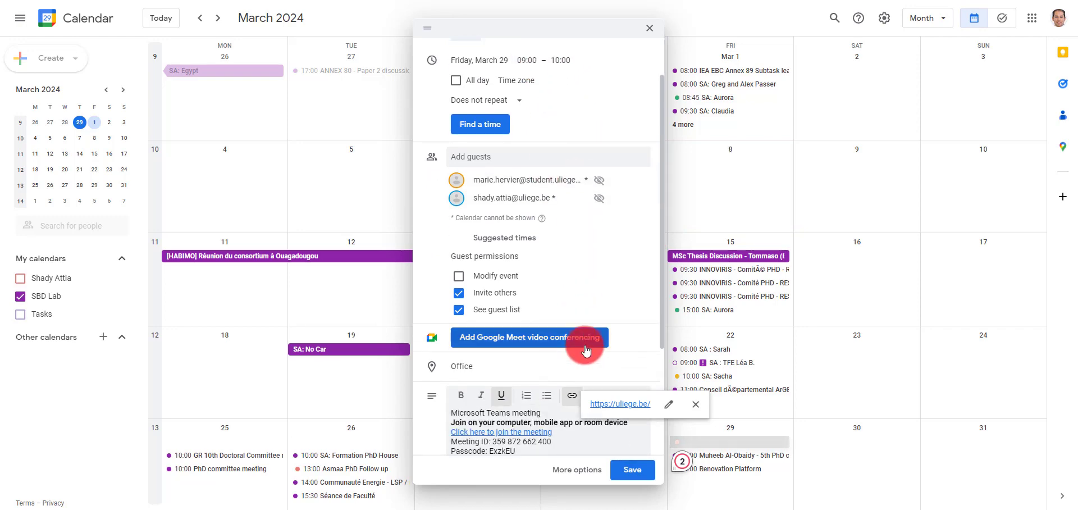
# Delete the pasted Teams details from the event description, then save the event and send invitation emails to the guests
pyautogui.moveTo(640, 368); pyautogui.dragTo(442, 301)
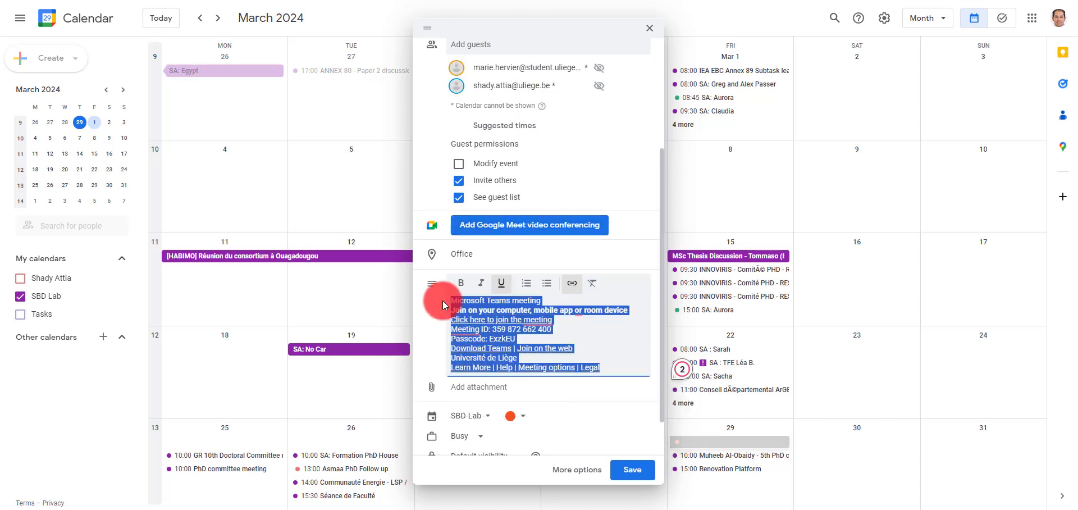
pyautogui.press('BackSpace')
pyautogui.click(630, 471)
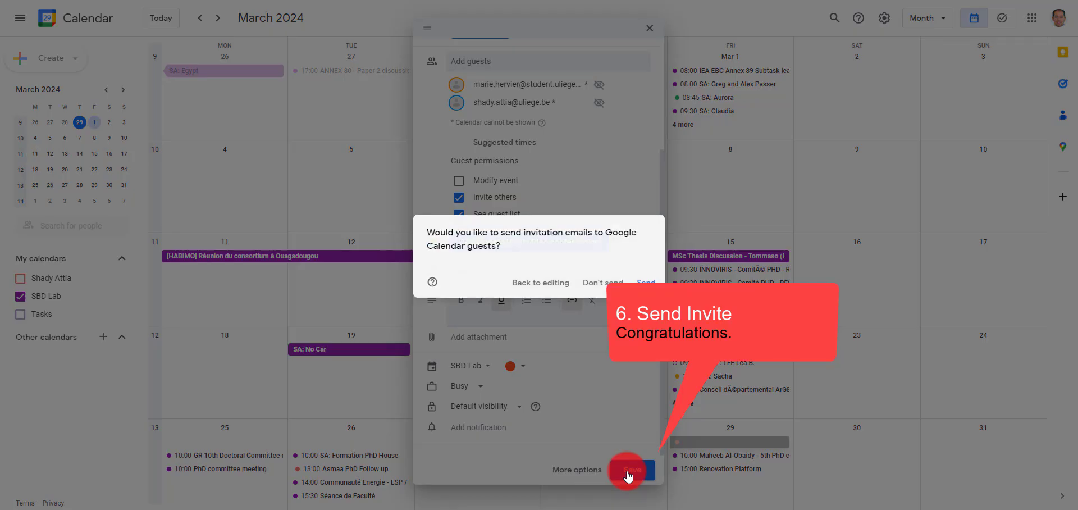
pyautogui.click(644, 282)
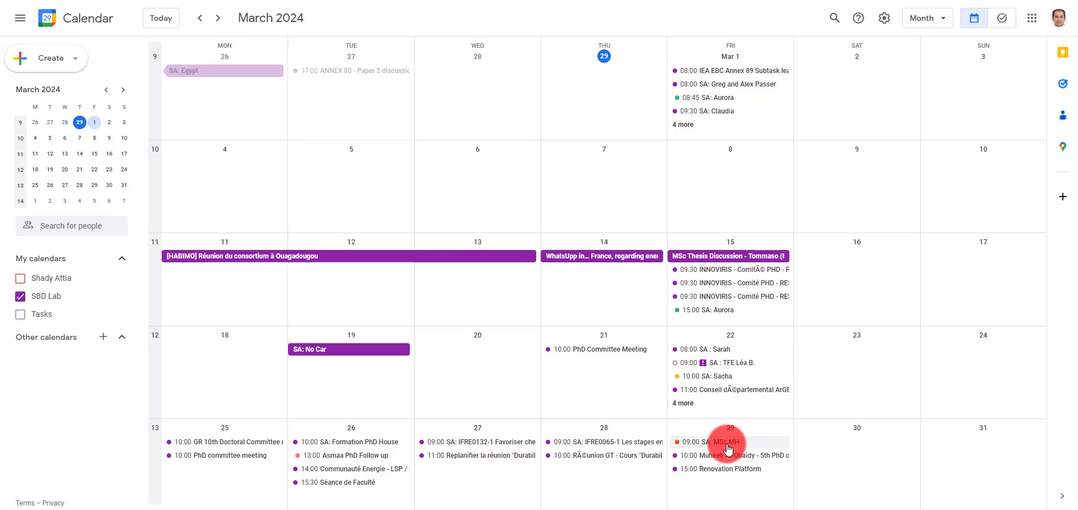
pyautogui.click(707, 127)
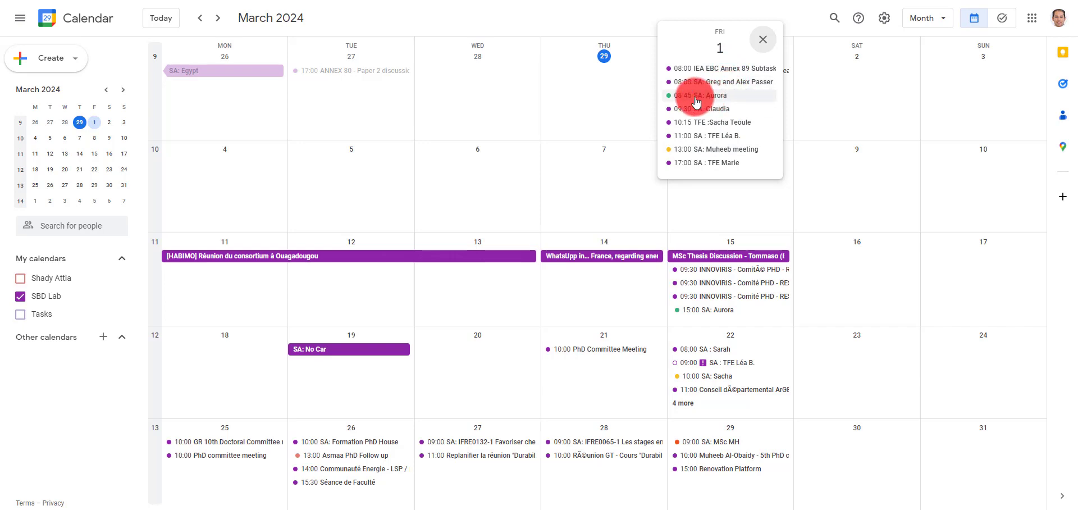
pyautogui.click(706, 163)
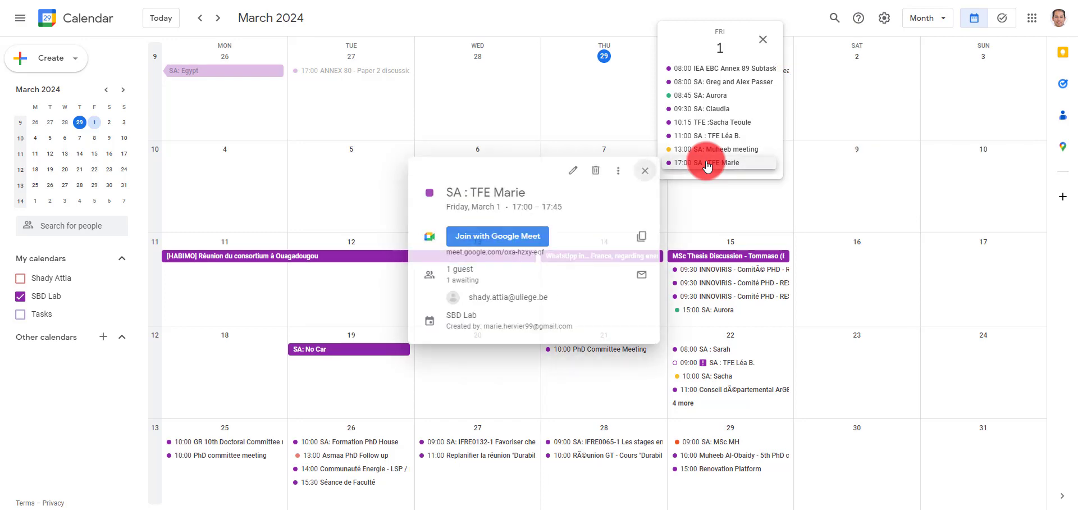
pyautogui.click(567, 172)
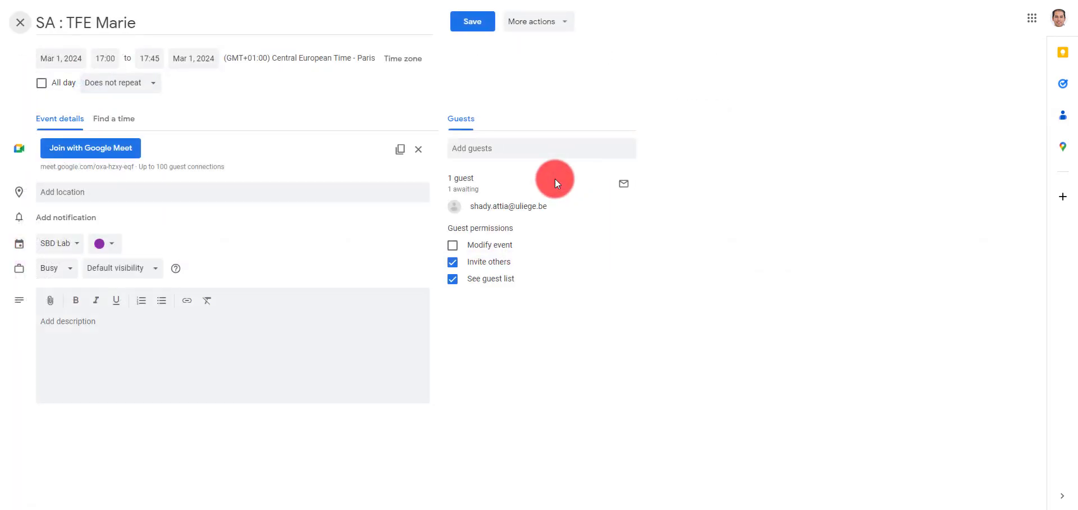
pyautogui.click(119, 64)
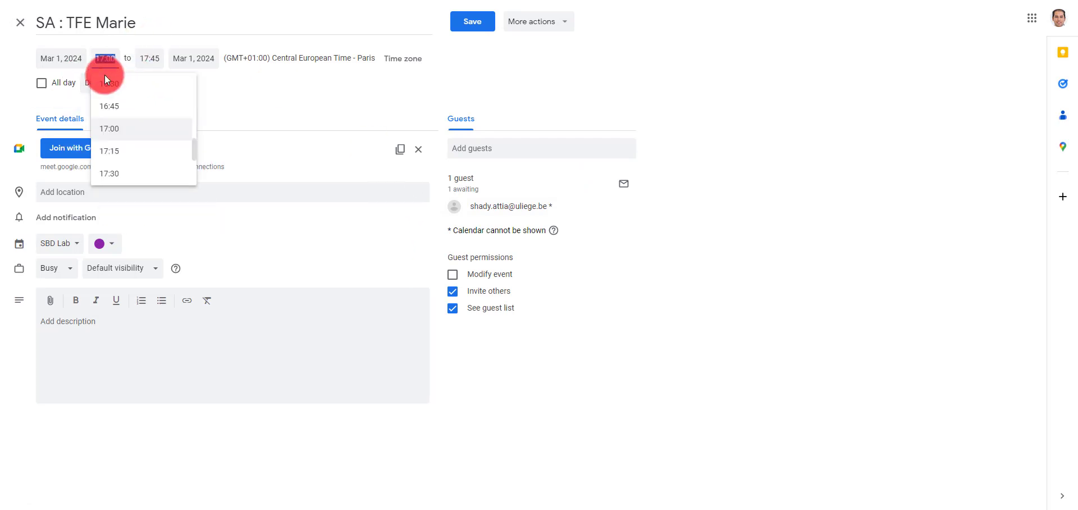
pyautogui.scroll(5, 119, 112)
pyautogui.scroll(2, 132, 117)
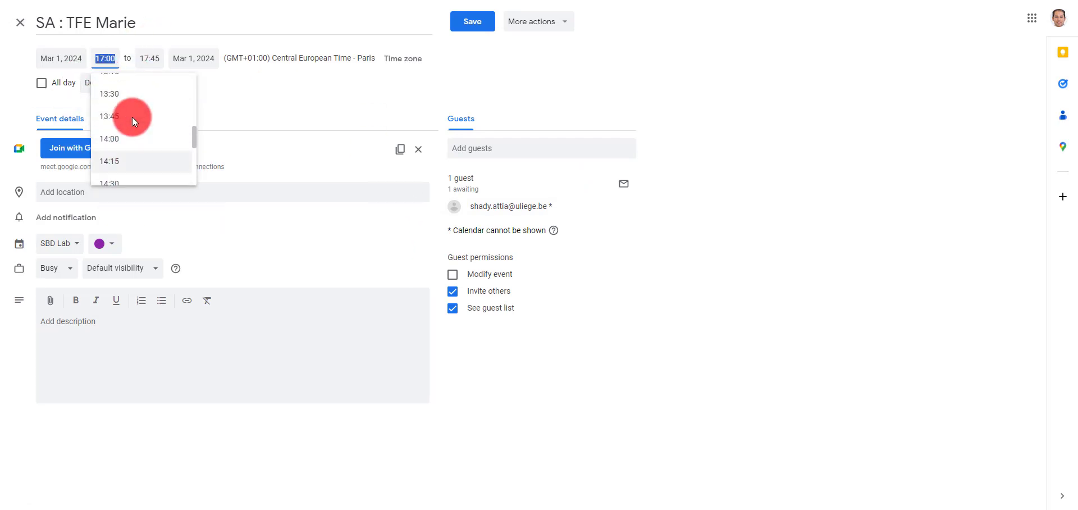
pyautogui.click(21, 22)
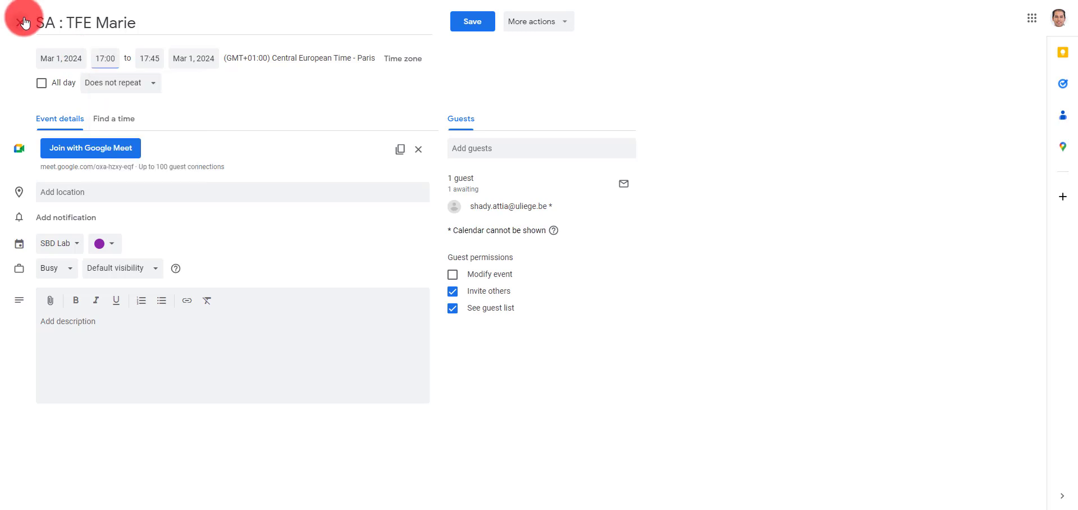
# Open the 17:00 TFE meeting on March 1 for editing and set its start time to 11:45
pyautogui.click(735, 125)
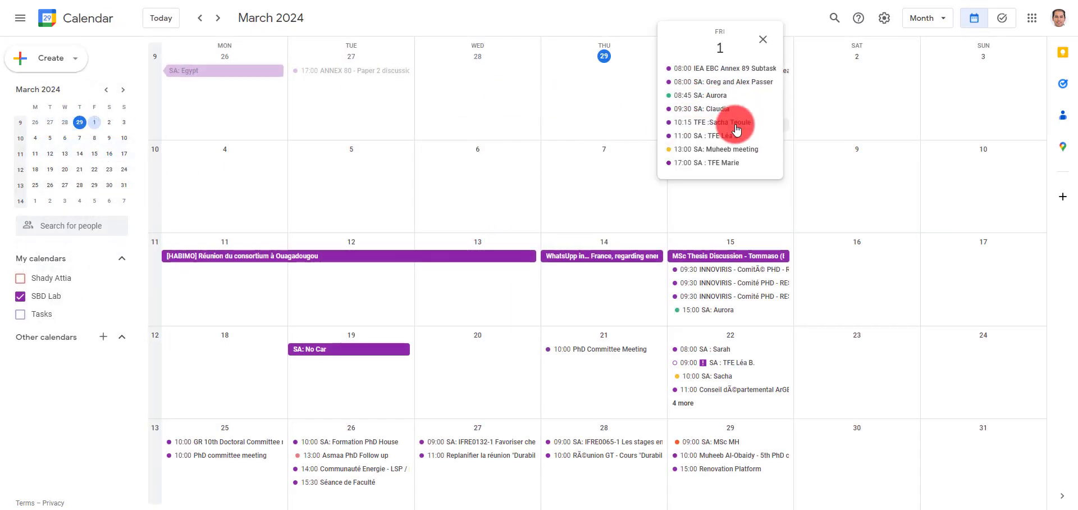
pyautogui.click(728, 163)
pyautogui.click(173, 33)
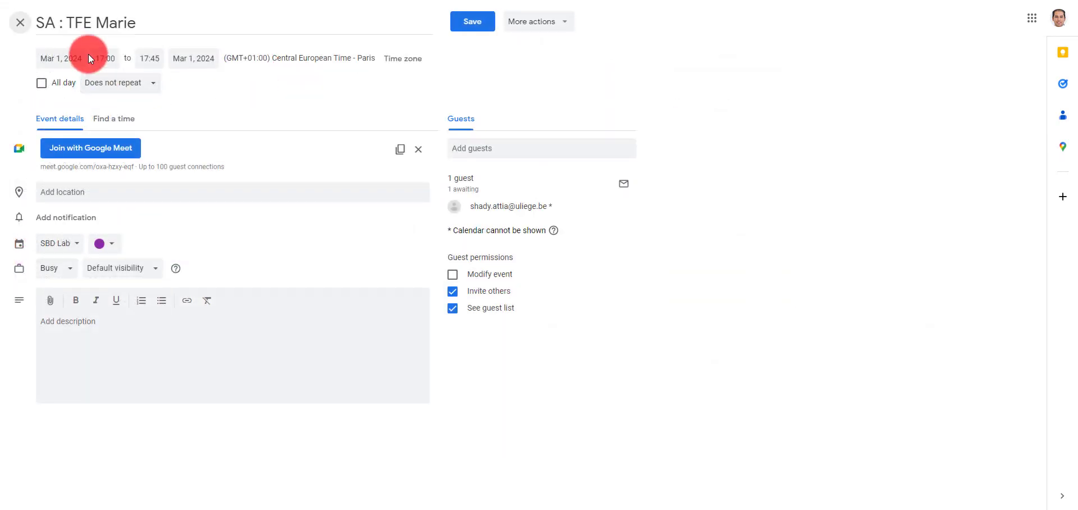
pyautogui.click(105, 58)
pyautogui.scroll(-2, 145, 118)
pyautogui.scroll(7, 144, 118)
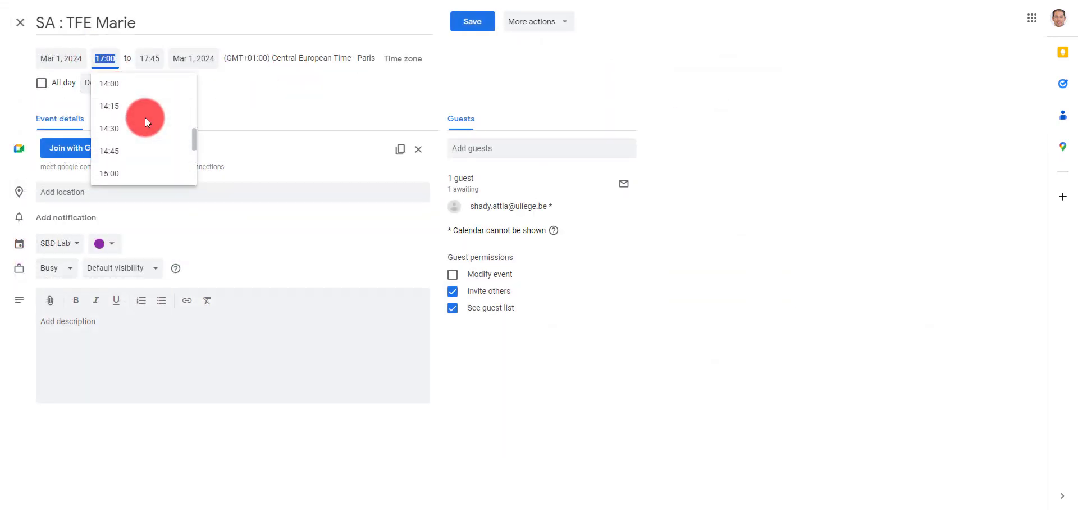
pyautogui.scroll(2, 146, 117)
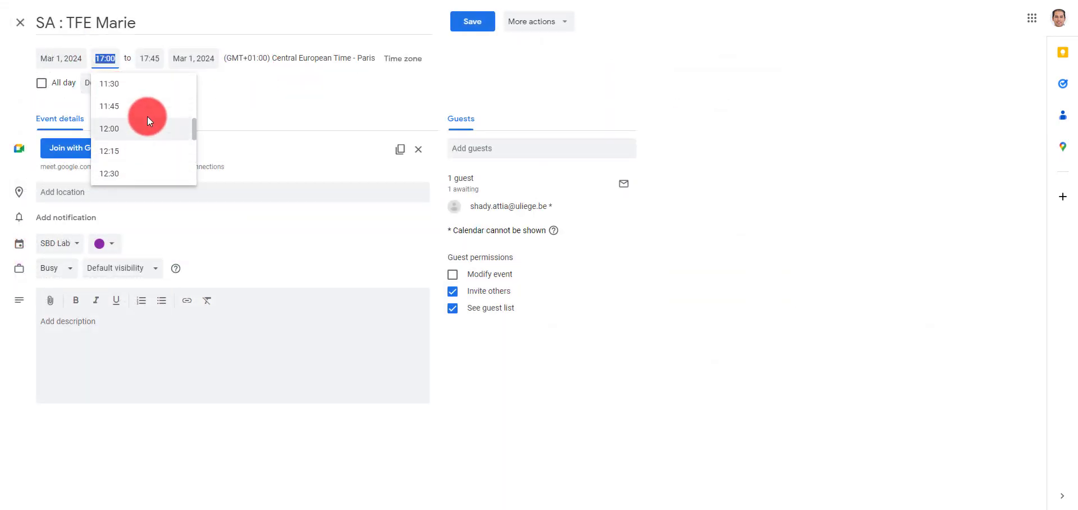
pyautogui.click(148, 107)
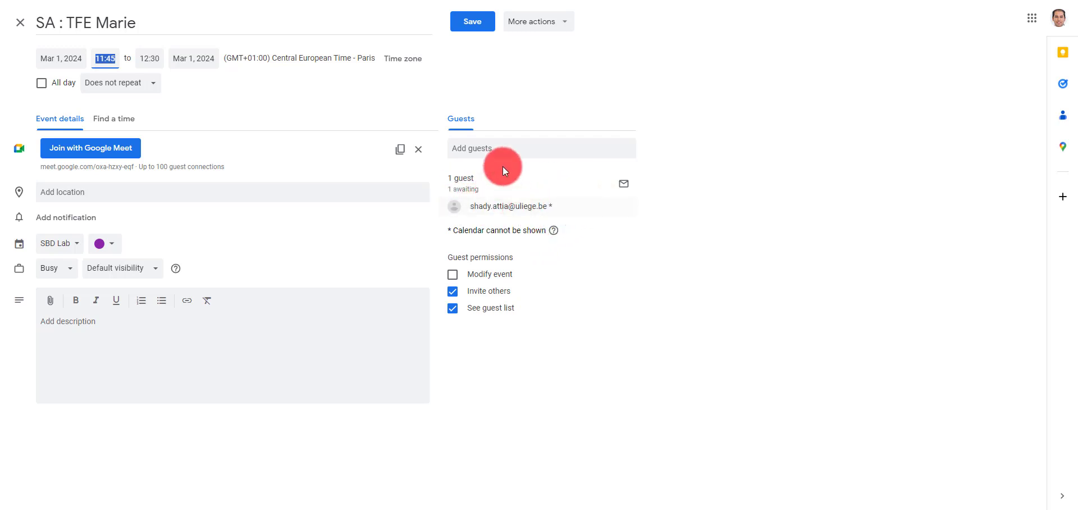
# Copy the student's e-mail address from the Word document and add it as a guest of the rescheduled meeting
pyautogui.click(651, 508)
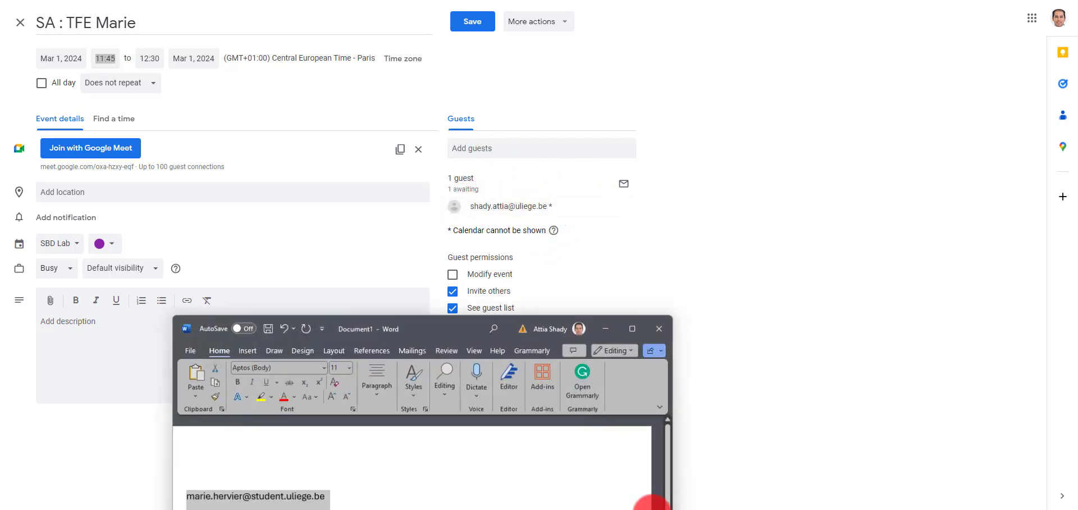
pyautogui.moveTo(334, 493); pyautogui.dragTo(167, 492)
pyautogui.hotkey('ctrl', 'c')
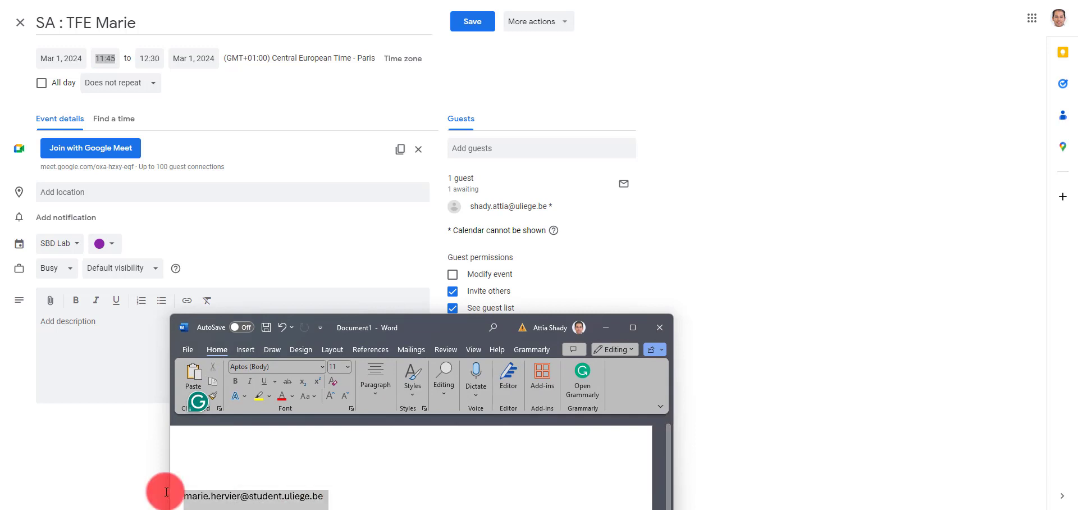
pyautogui.click(803, 279)
pyautogui.click(510, 150)
pyautogui.hotkey('ctrl', 'v')
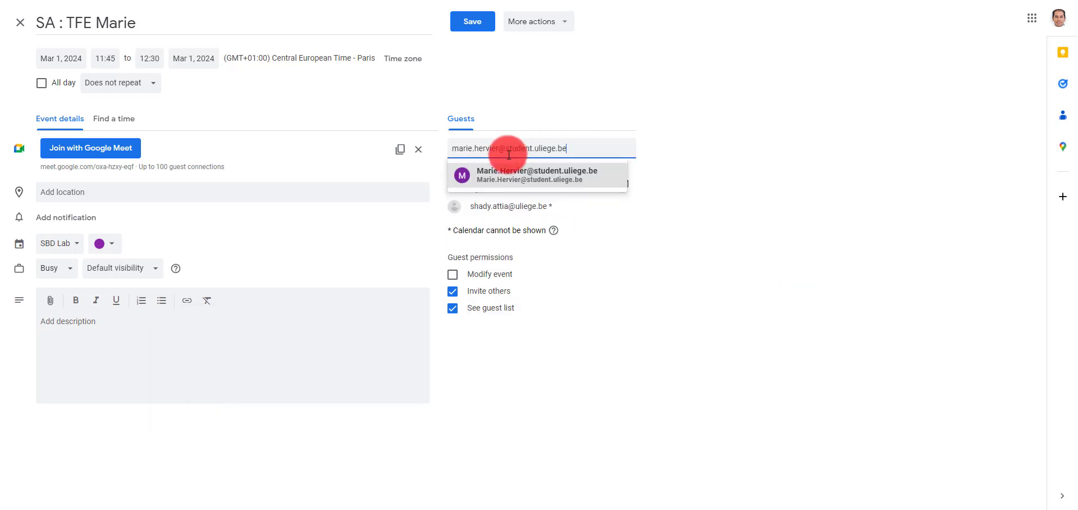
pyautogui.click(551, 182)
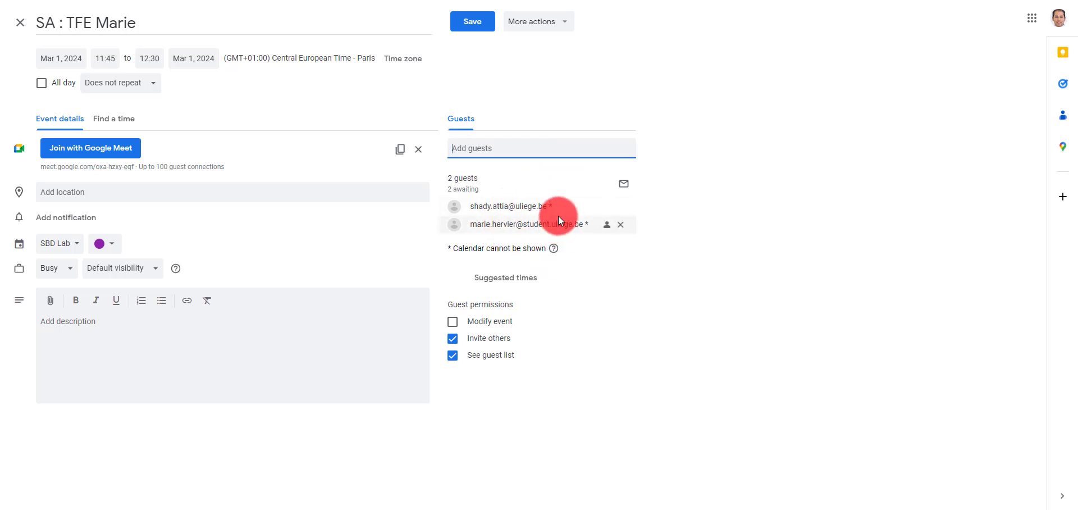
pyautogui.moveTo(558, 217)
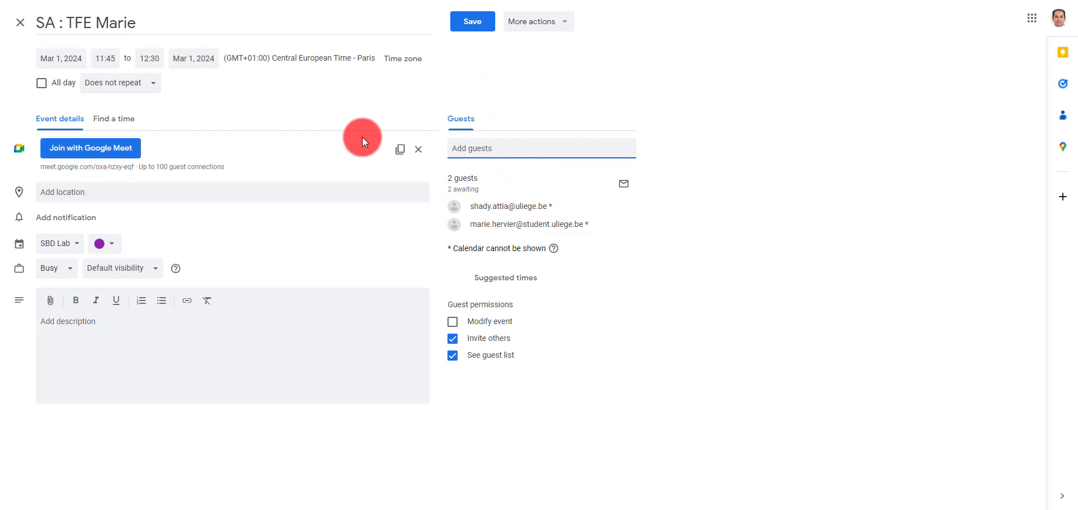
# Set the colour of the rescheduled 11:45 TFE meeting to orange and save the event
pyautogui.click(111, 248)
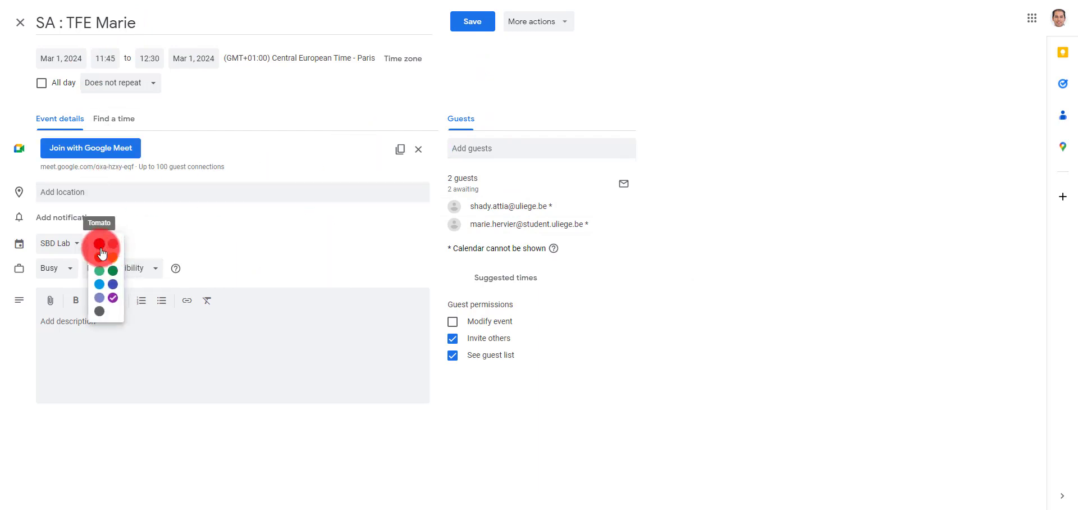
pyautogui.click(99, 255)
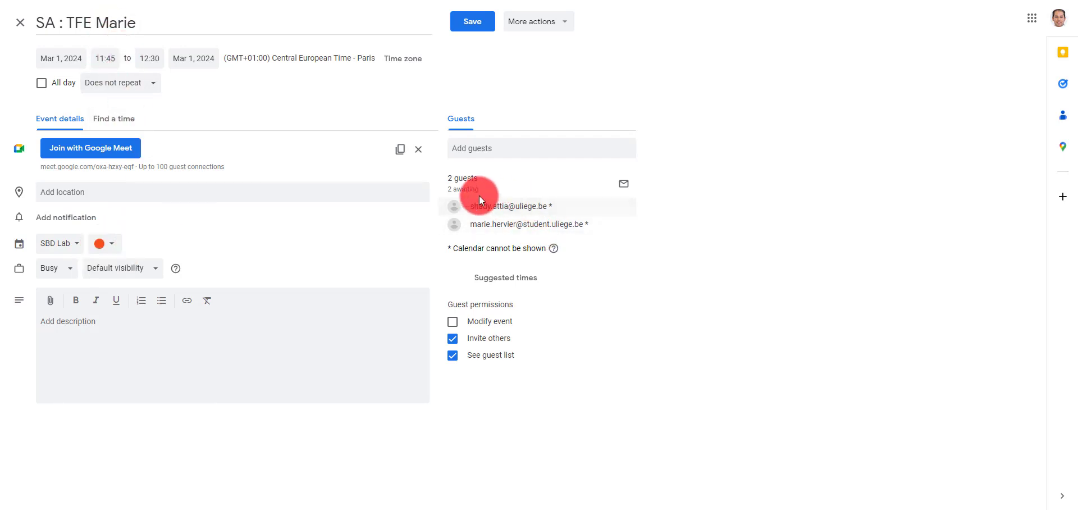
pyautogui.click(471, 23)
pyautogui.click(645, 375)
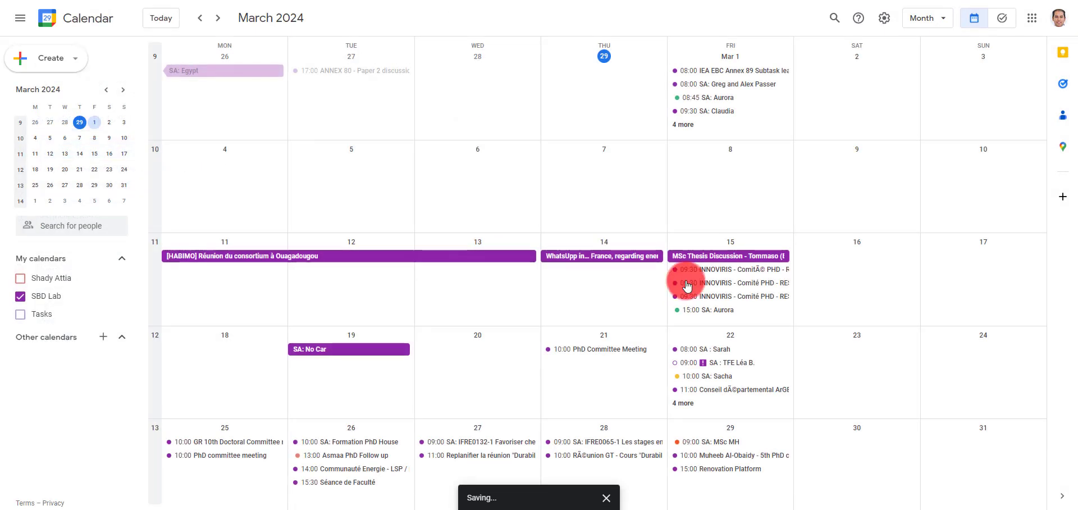
# Open the 11:00 TFE meeting on March 1 for editing, set its colour to Peacock and save it
pyautogui.click(702, 118)
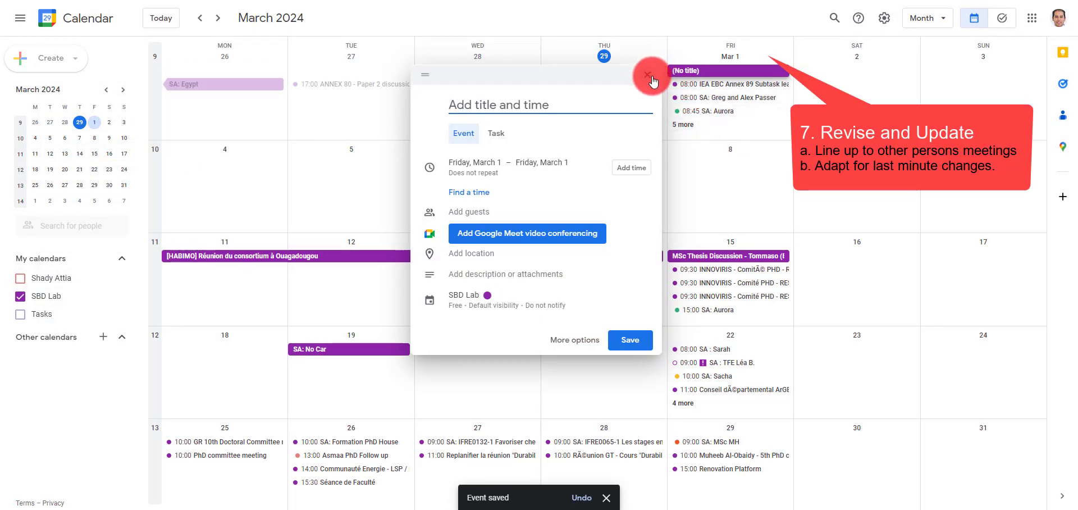
pyautogui.click(648, 75)
pyautogui.click(685, 124)
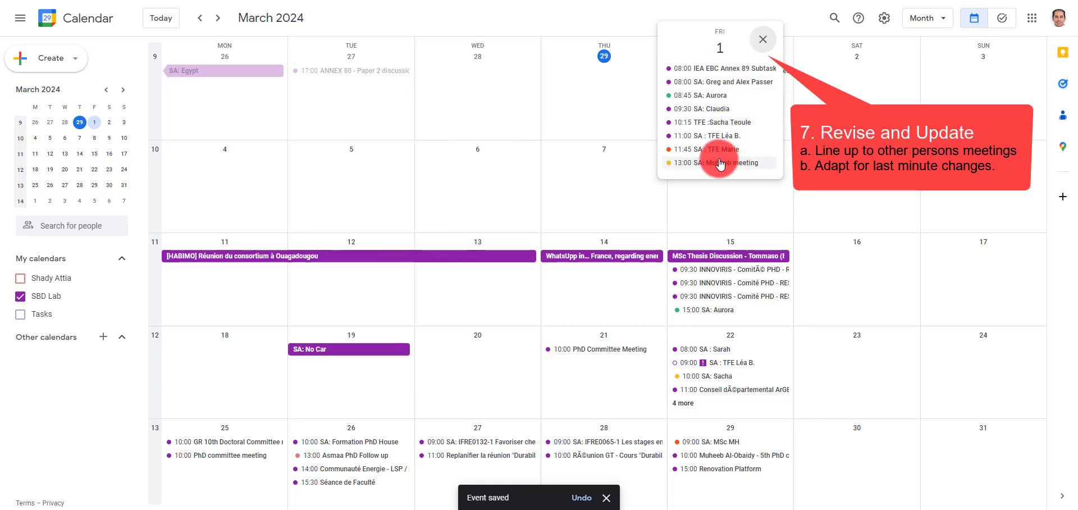
pyautogui.click(709, 137)
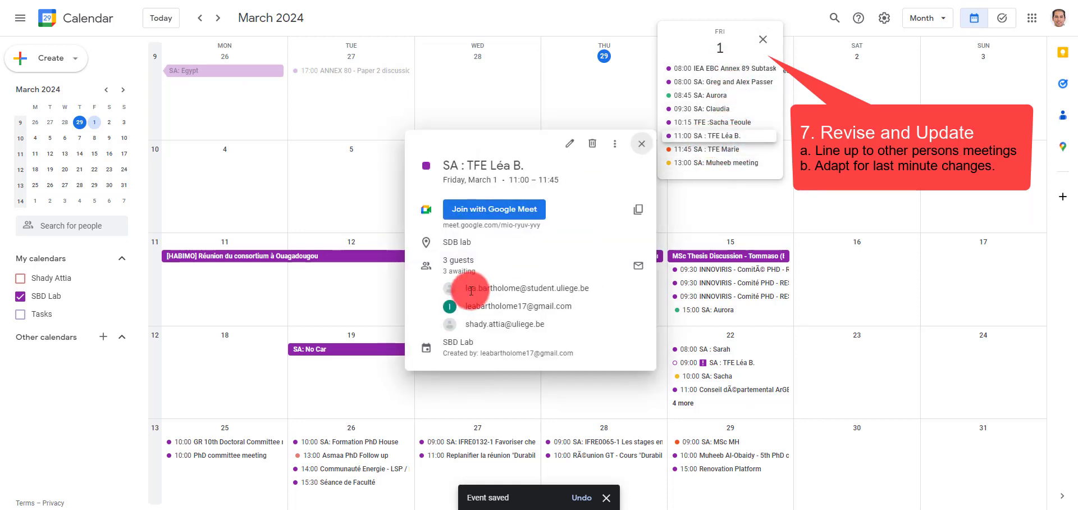
pyautogui.click(570, 143)
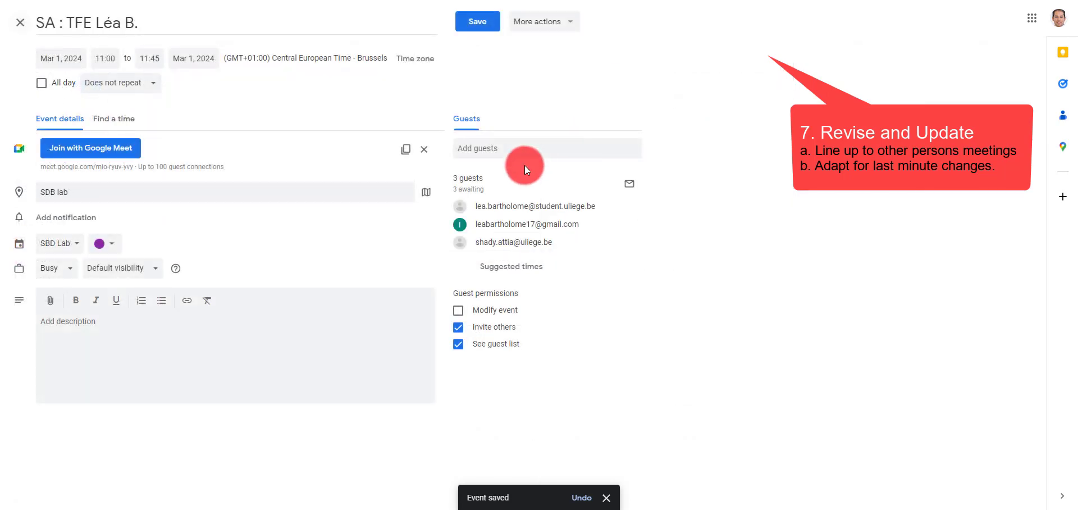
pyautogui.click(106, 243)
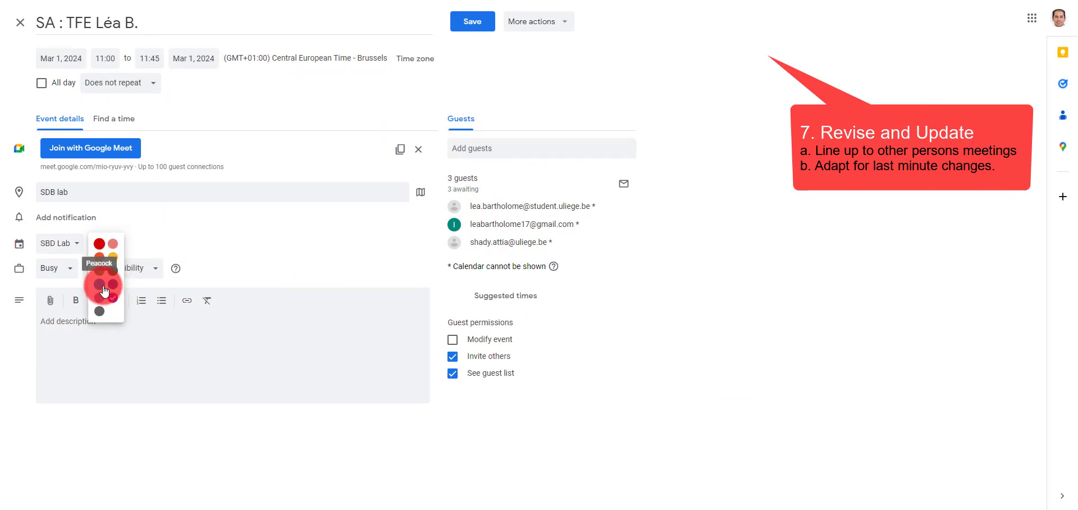
pyautogui.click(101, 285)
pyautogui.click(474, 48)
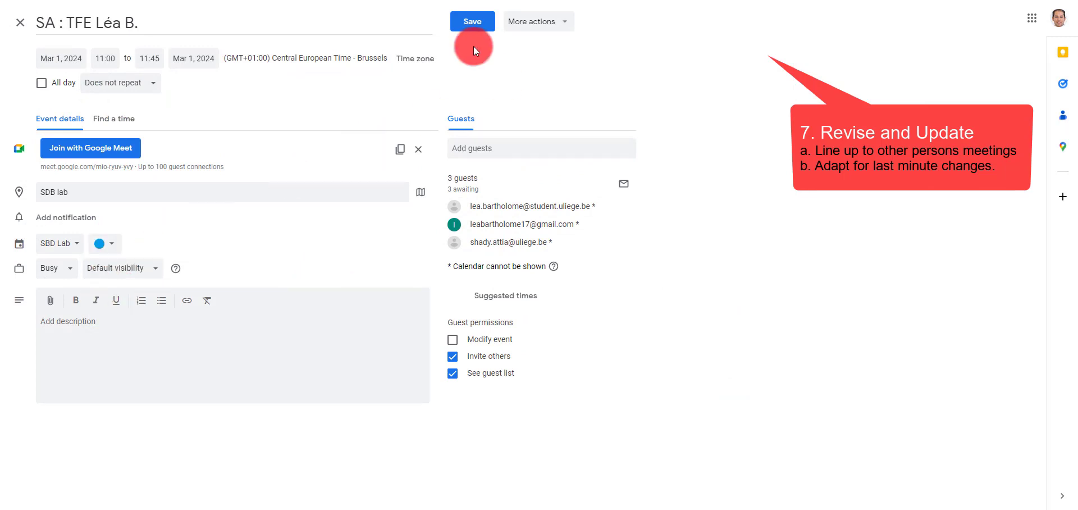
# Open the 10:15 TFE meeting on March 1 for editing, set its colour to light red and save it
pyautogui.click(702, 124)
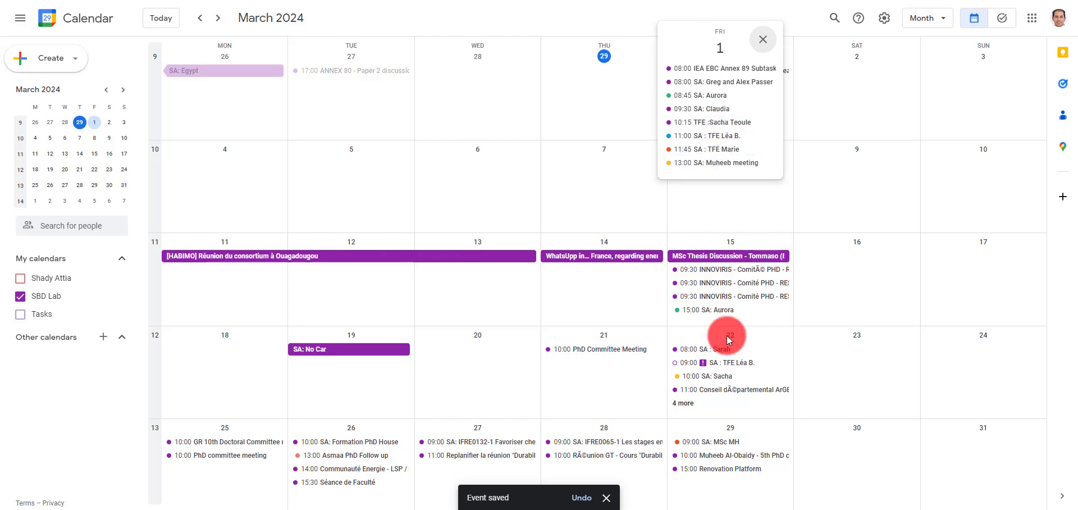
pyautogui.click(719, 123)
pyautogui.click(568, 128)
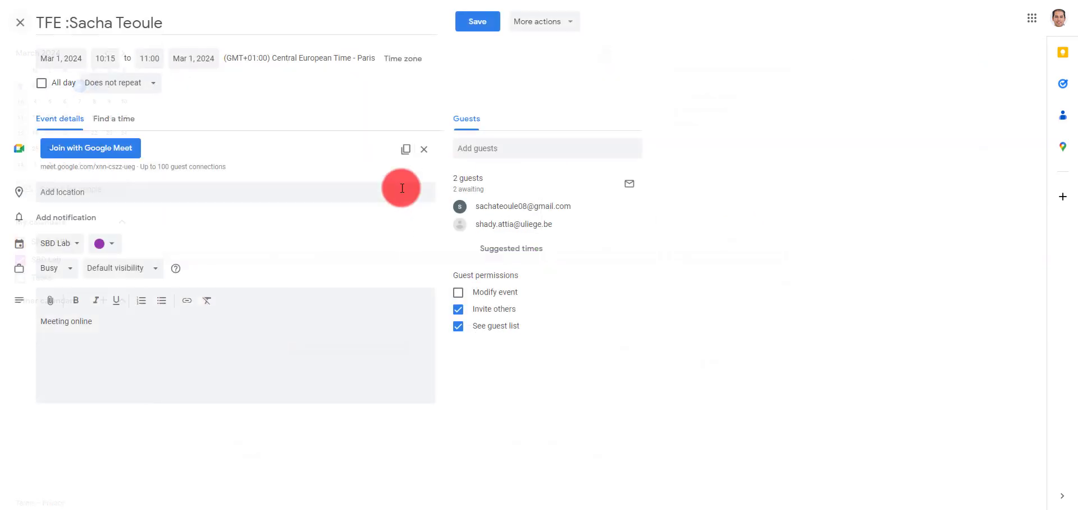
pyautogui.click(112, 243)
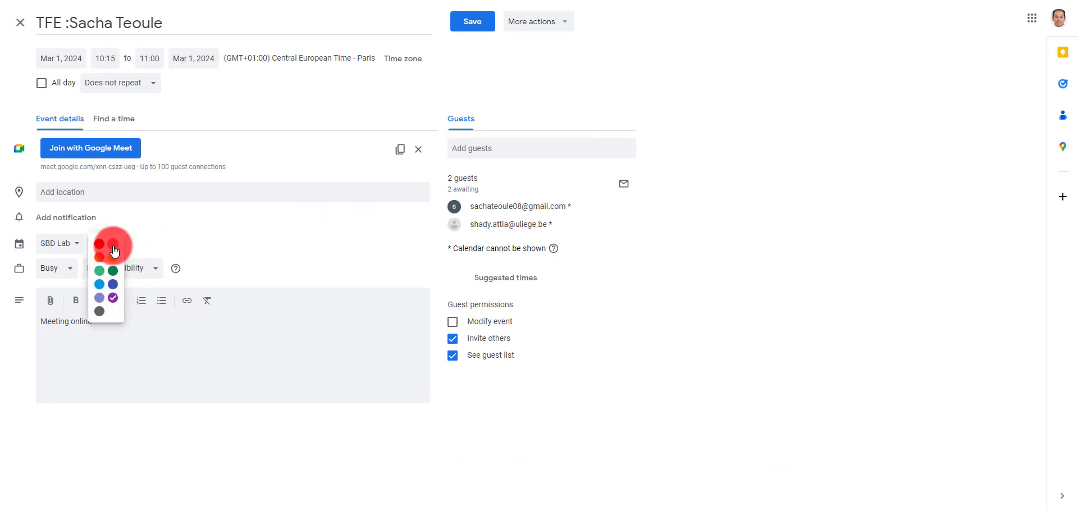
pyautogui.click(113, 243)
pyautogui.click(469, 24)
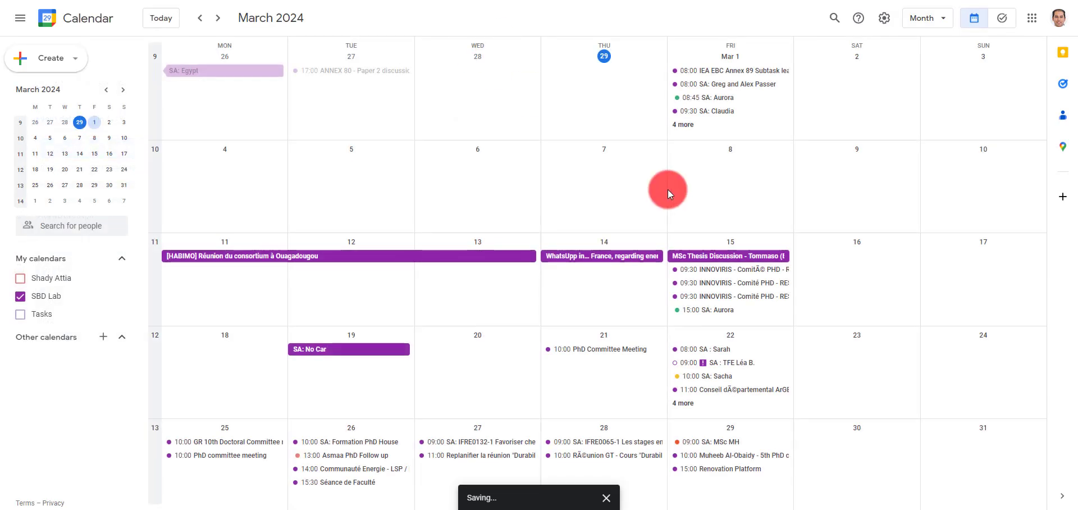
# Open the 09:30 meeting on March 1 for editing, set its colour to light lavender and save it
pyautogui.click(682, 123)
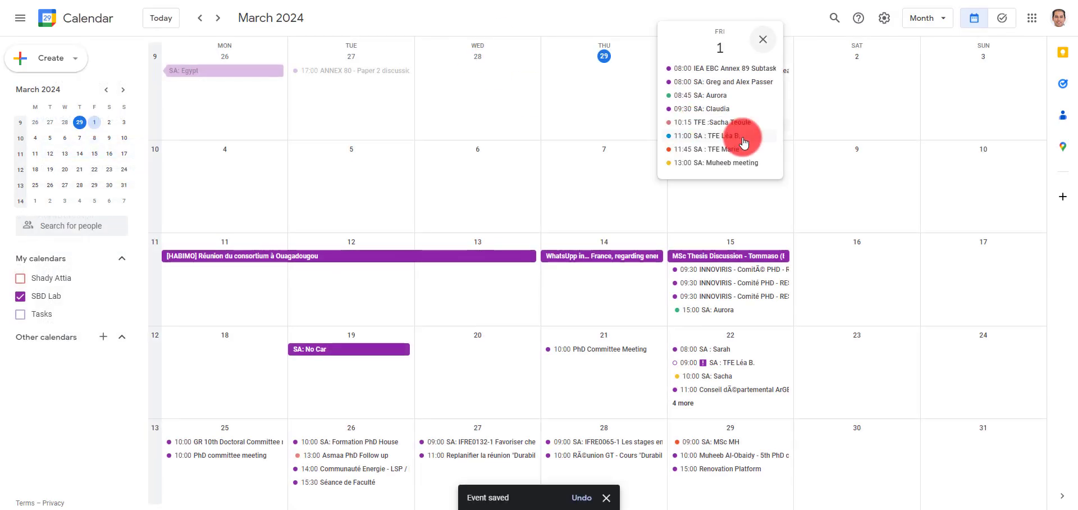
pyautogui.click(688, 108)
pyautogui.click(570, 119)
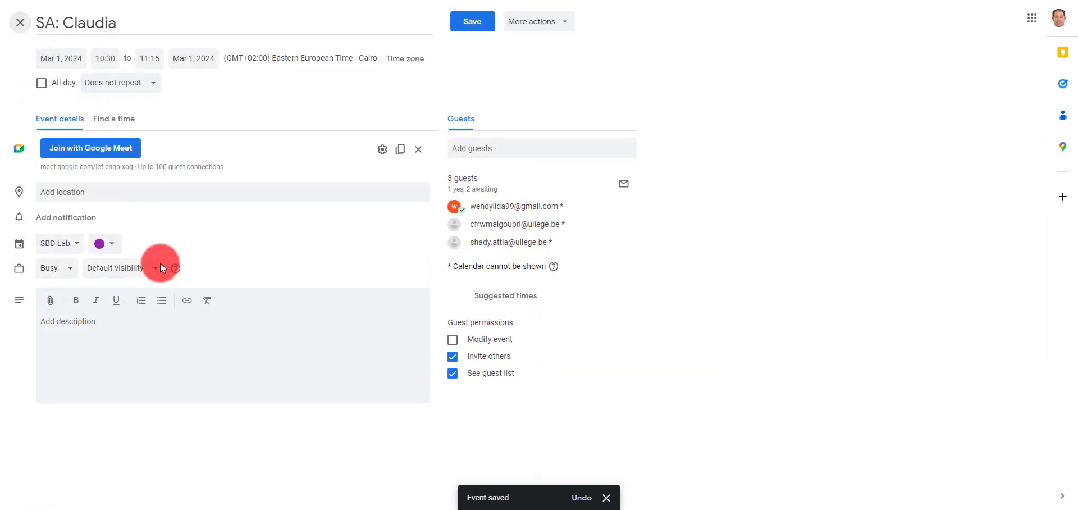
pyautogui.click(98, 243)
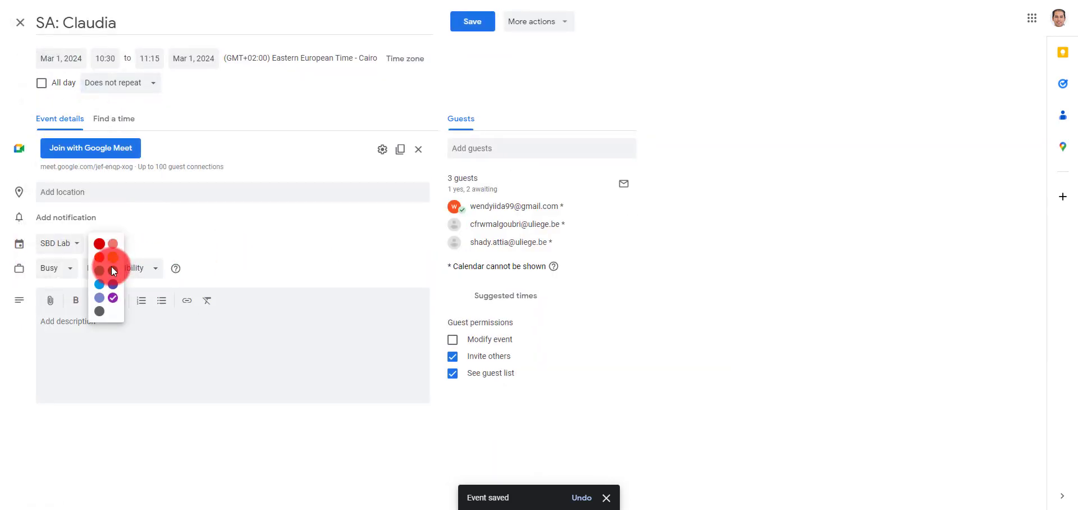
pyautogui.click(99, 298)
pyautogui.click(461, 28)
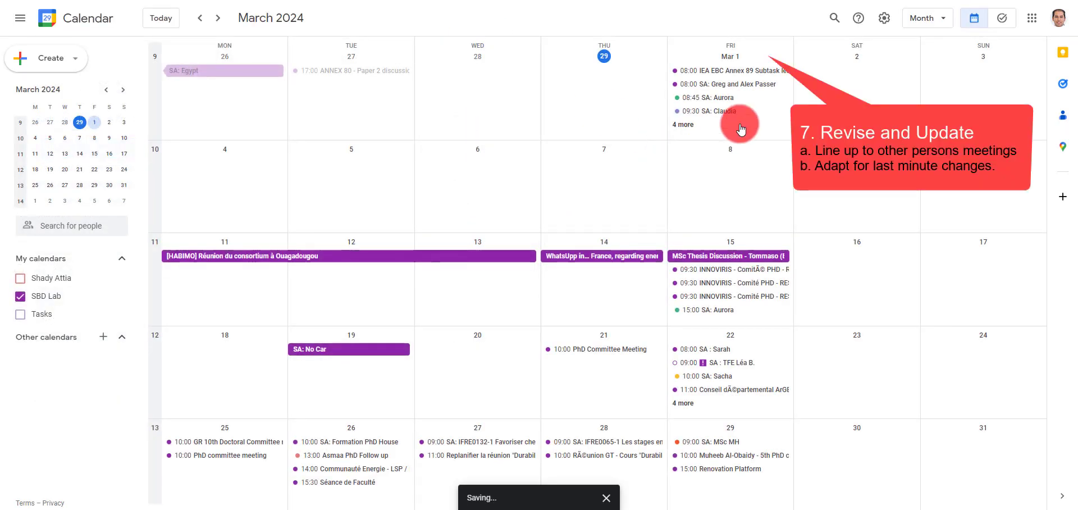
# Recolour the 10:00 meeting on March 22 light red, matching the same student's March 1 meeting, and save it
pyautogui.click(691, 124)
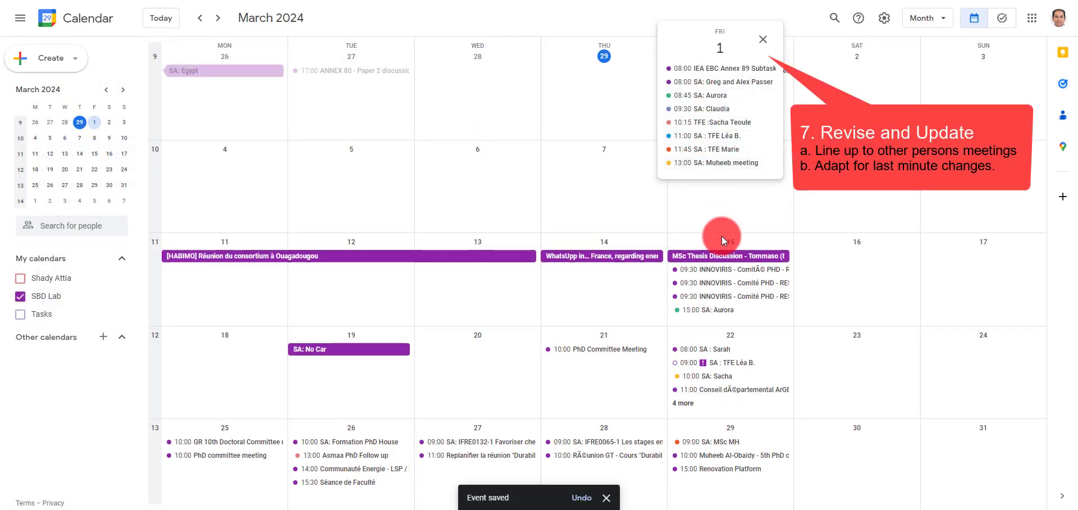
pyautogui.click(708, 379)
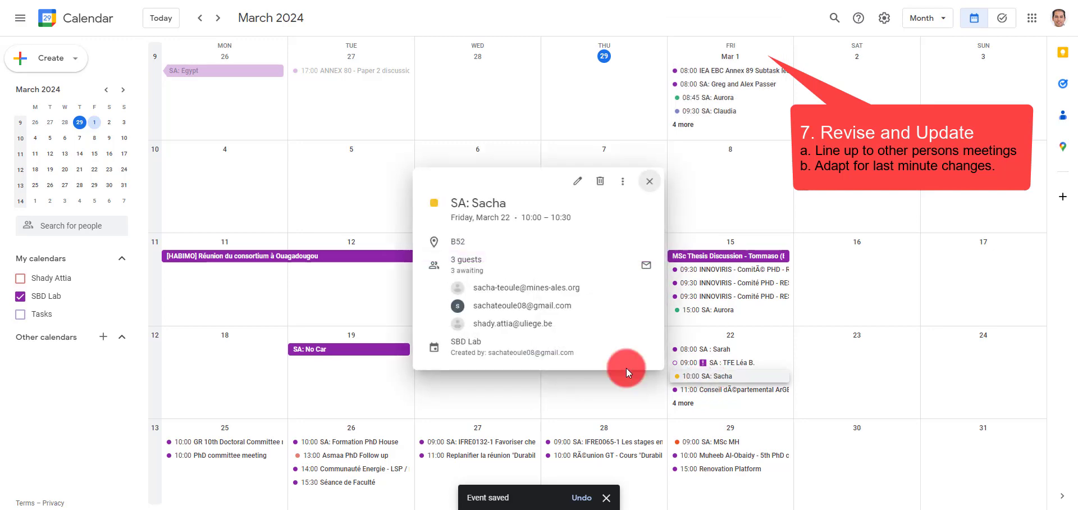
pyautogui.click(578, 181)
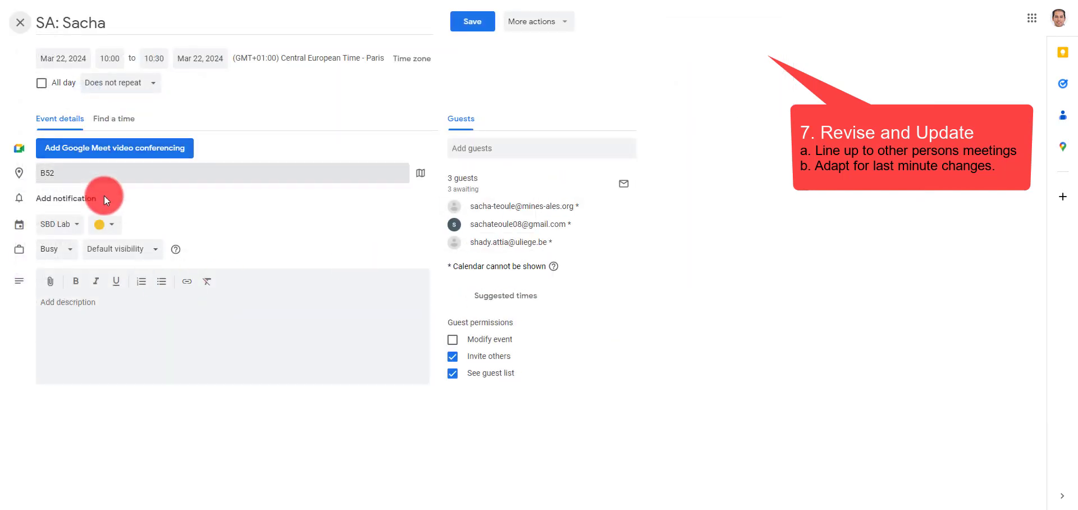
pyautogui.click(102, 224)
pyautogui.click(113, 235)
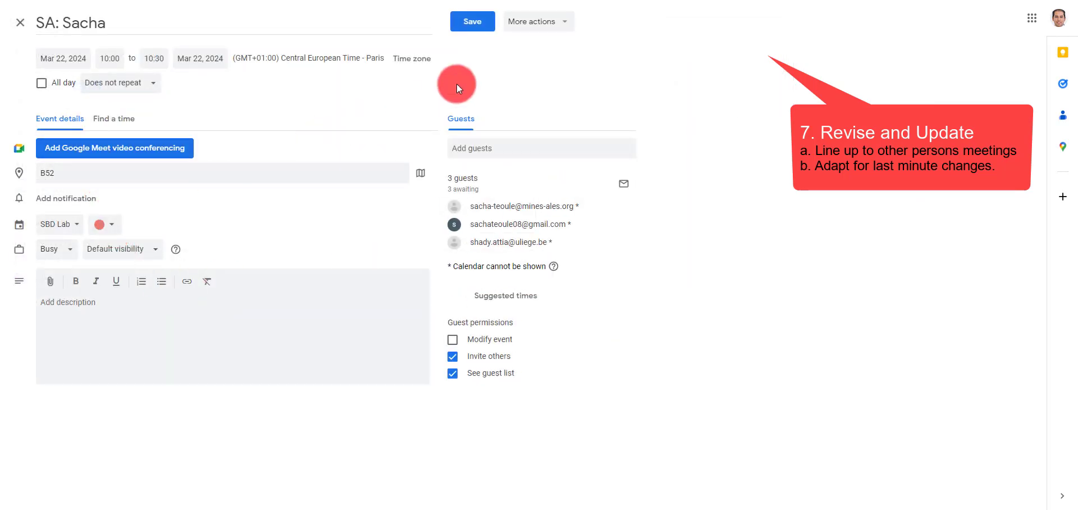
pyautogui.click(472, 21)
# Review the full list of March 1 meetings and their colours, then return to the month view without creating an event
pyautogui.click(682, 124)
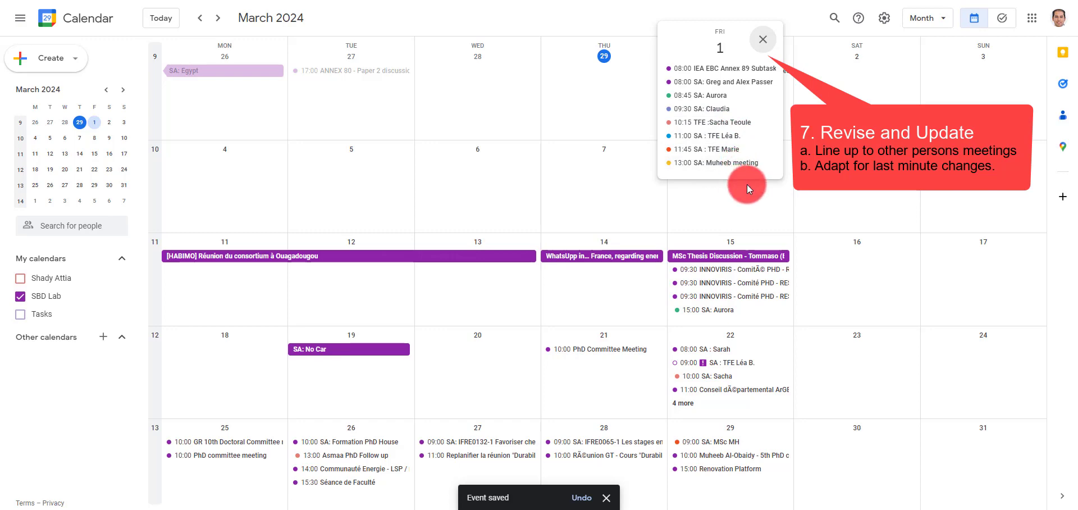
pyautogui.click(819, 204)
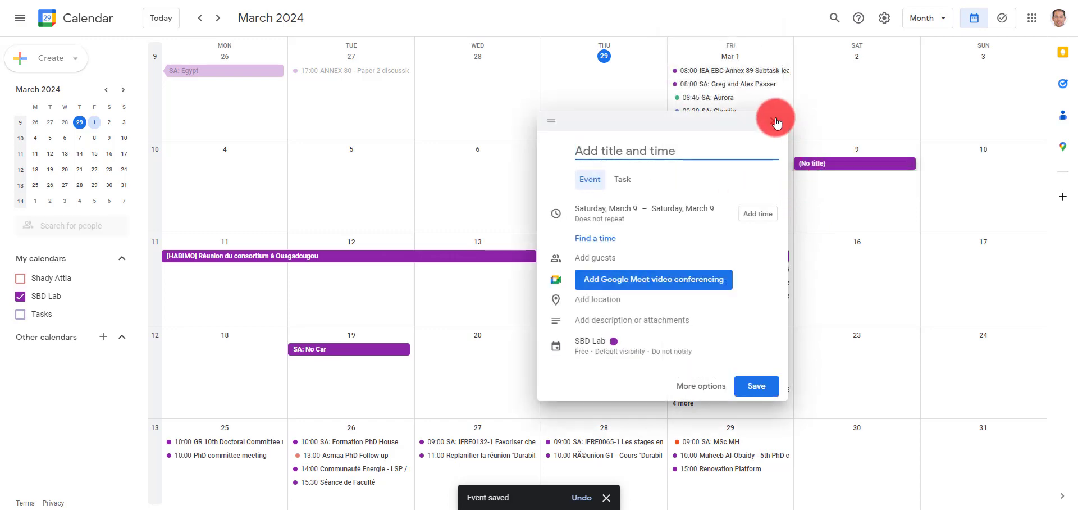
pyautogui.click(774, 116)
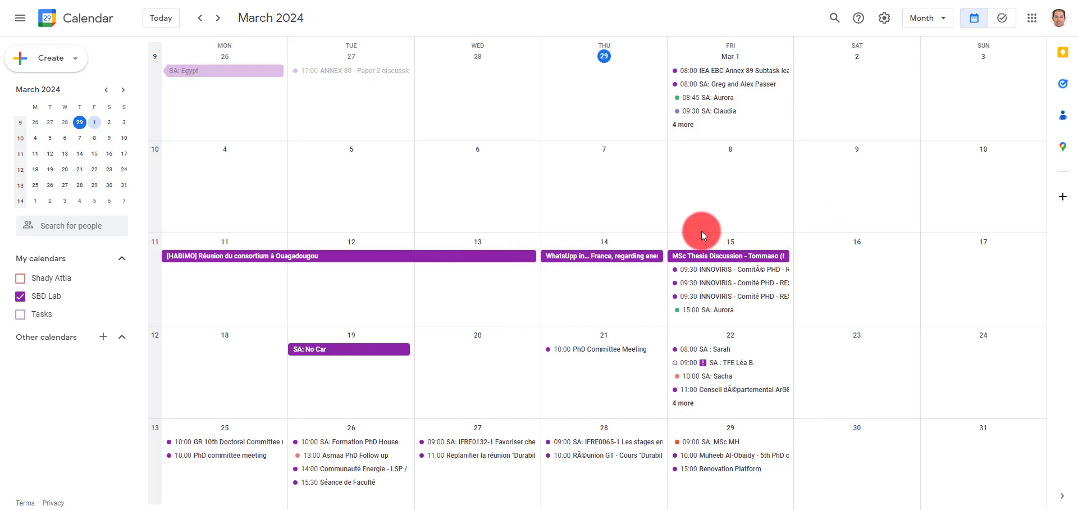